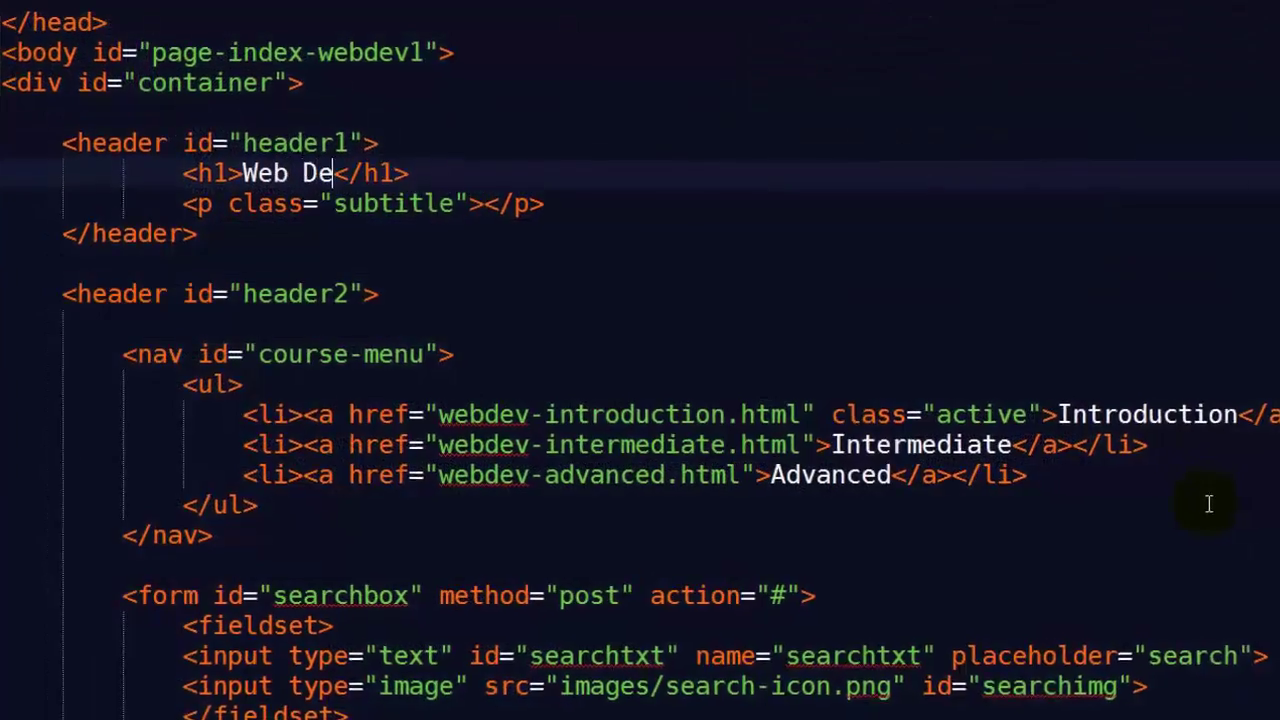
- Download the WordPress 4.1 zip and extract it into a wordpress folder on the desktop
{"action": "type", "text": "velopment"}
{"action": "key", "text": "Down"}
{"action": "key", "text": "Right"}
{"action": "type", "text": "Six Minutes. Smarter."}
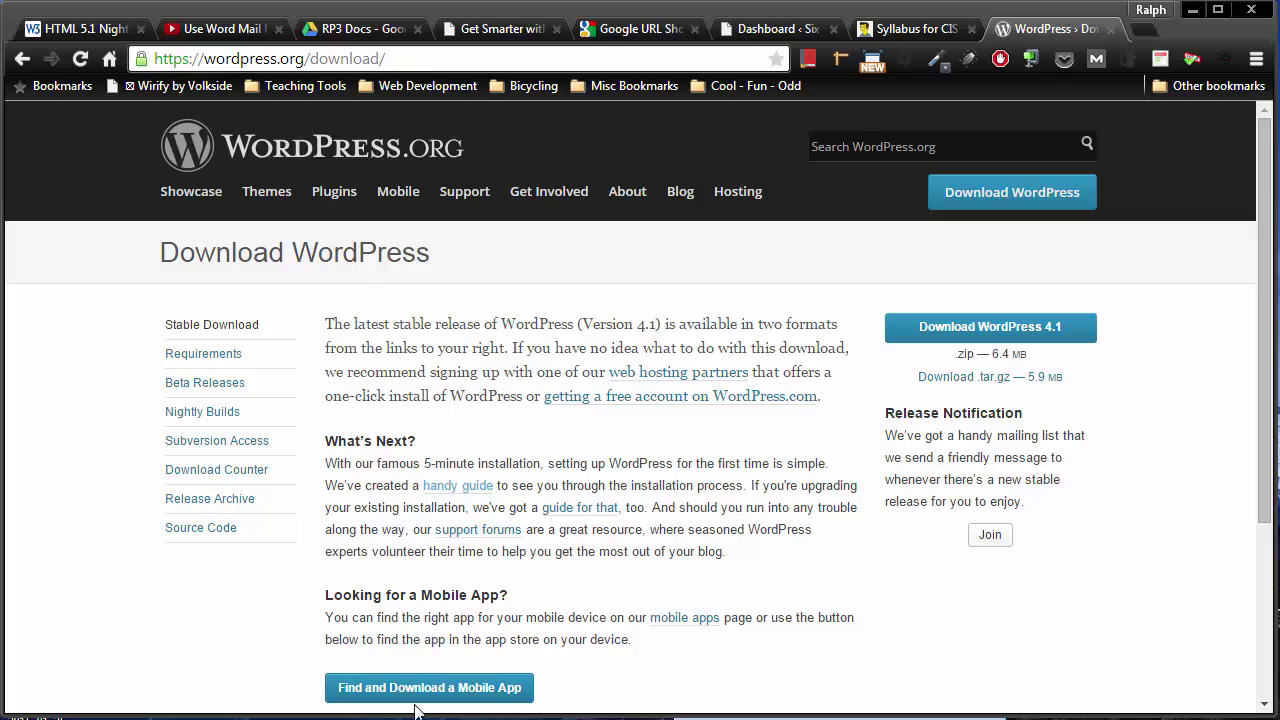
{"action": "left_click_drag", "start_coordinate": [322, 370], "coordinate": [345, 59]}
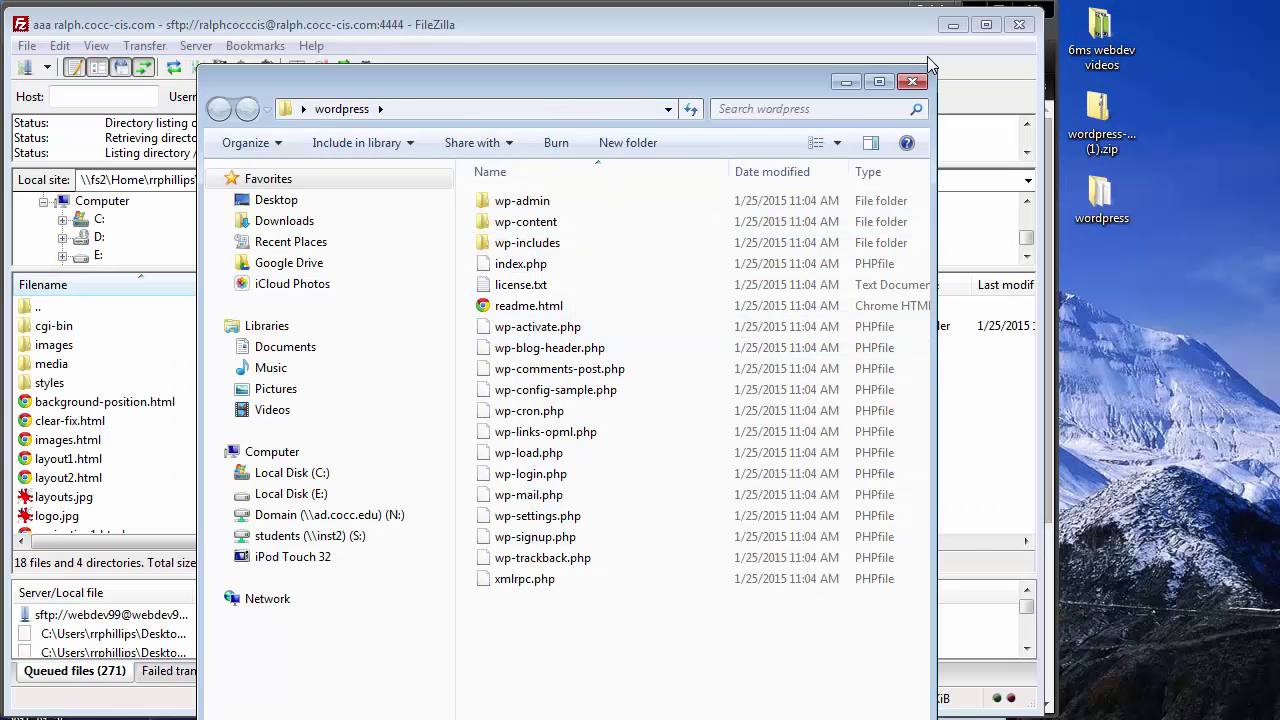
- Close the Explorer window showing the extracted wordpress folder
{"action": "left_click", "coordinate": [911, 81]}
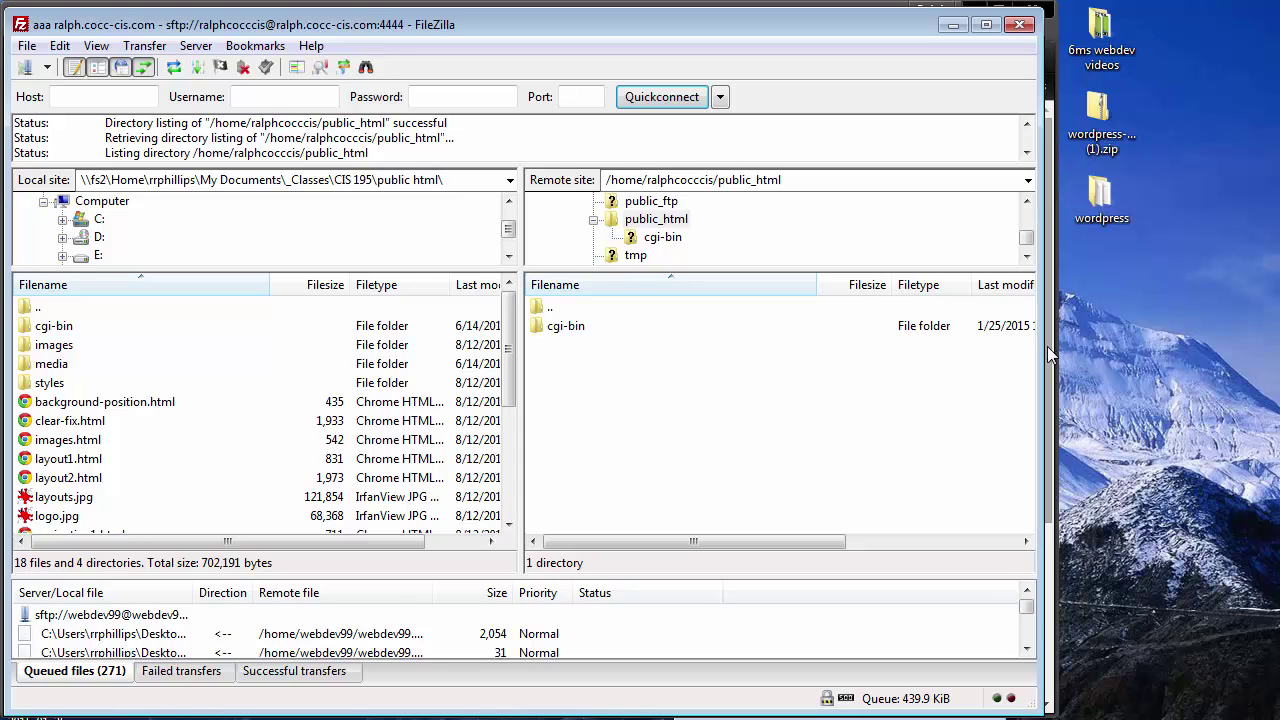
- Widen FileZilla slightly and open the server's public_html folder
{"action": "left_click_drag", "start_coordinate": [1046, 358], "coordinate": [1057, 361]}
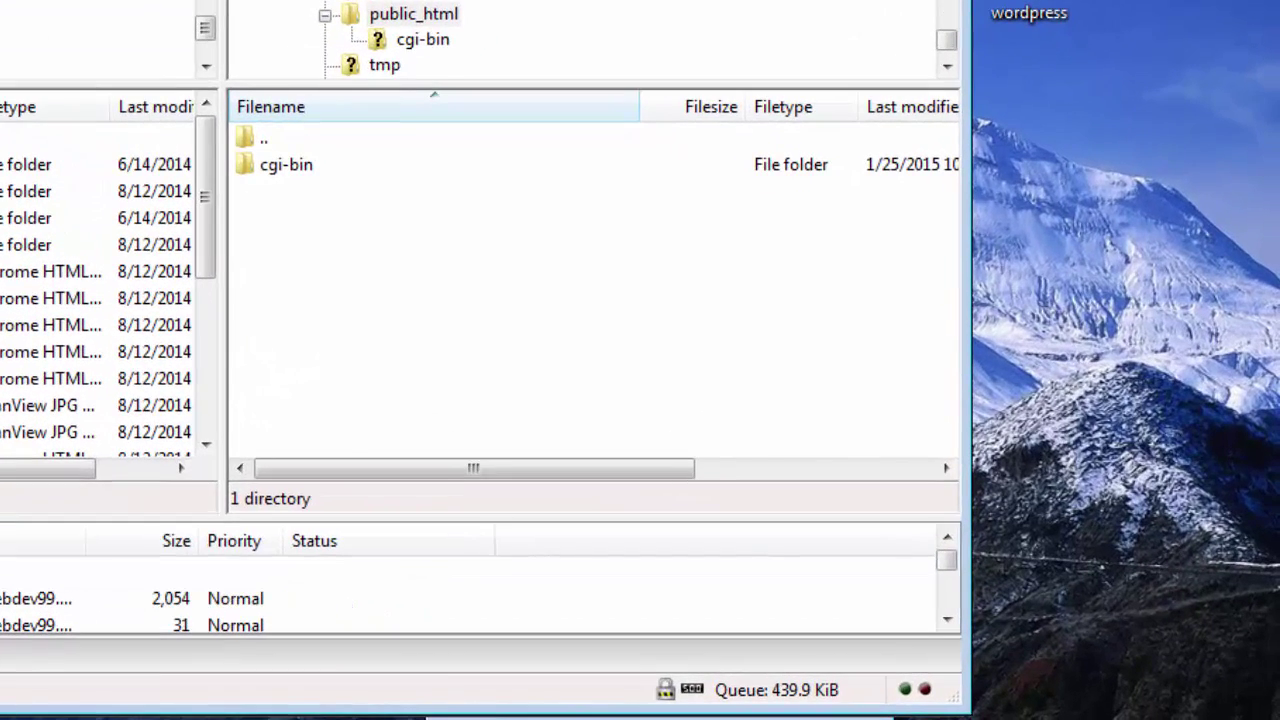
{"action": "double_click", "coordinate": [263, 137]}
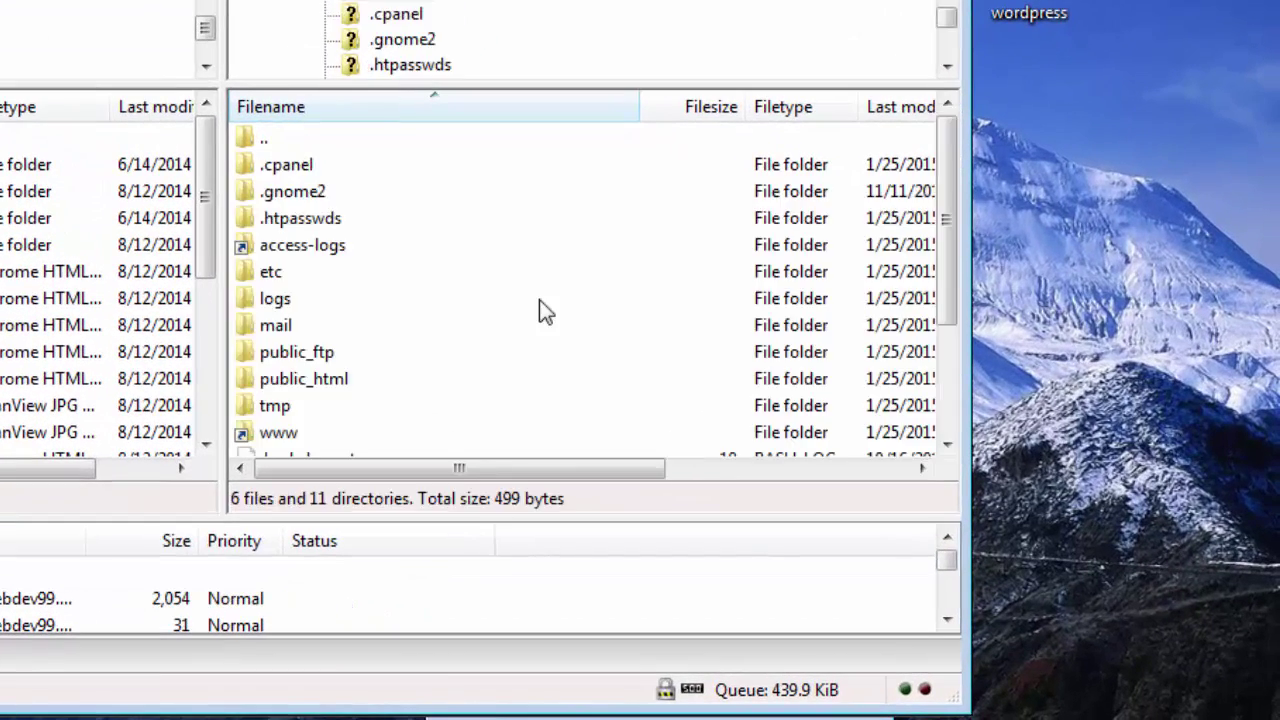
{"action": "left_click", "coordinate": [296, 383]}
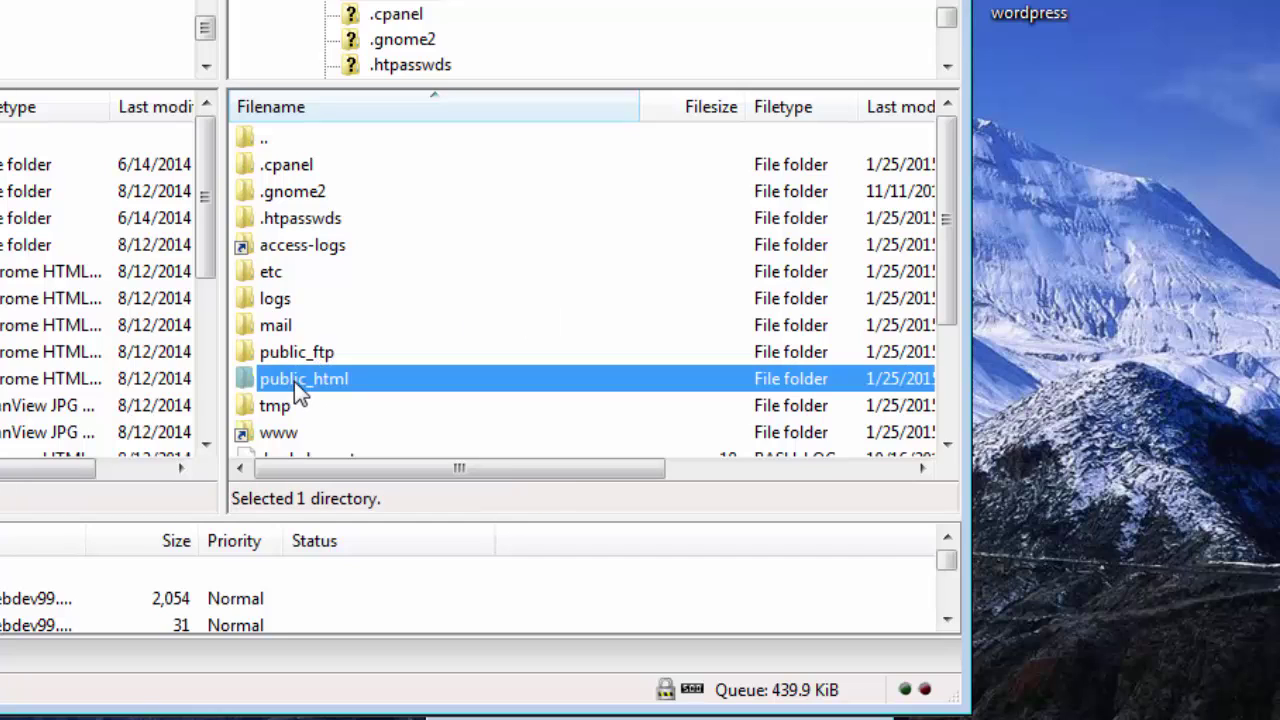
{"action": "double_click", "coordinate": [296, 380]}
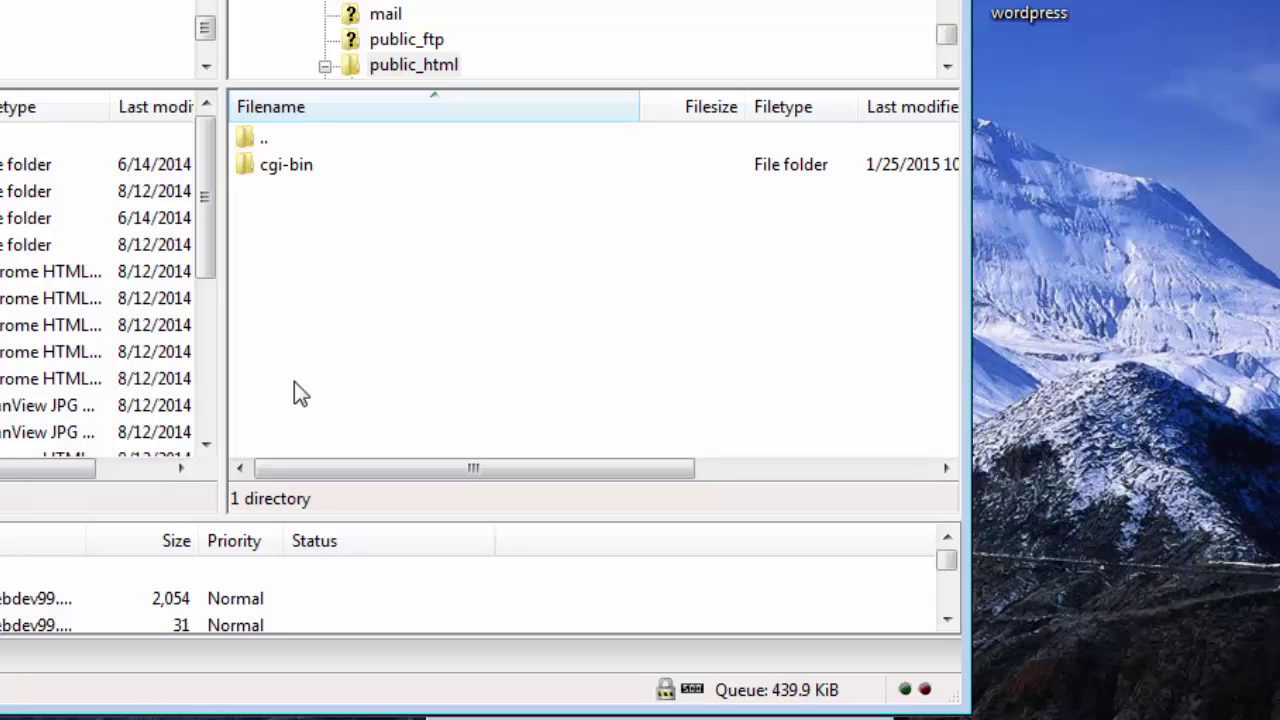
- Create a remote directory named wordpress inside public_html
{"action": "right_click", "coordinate": [283, 221]}
{"action": "left_click", "coordinate": [393, 346]}
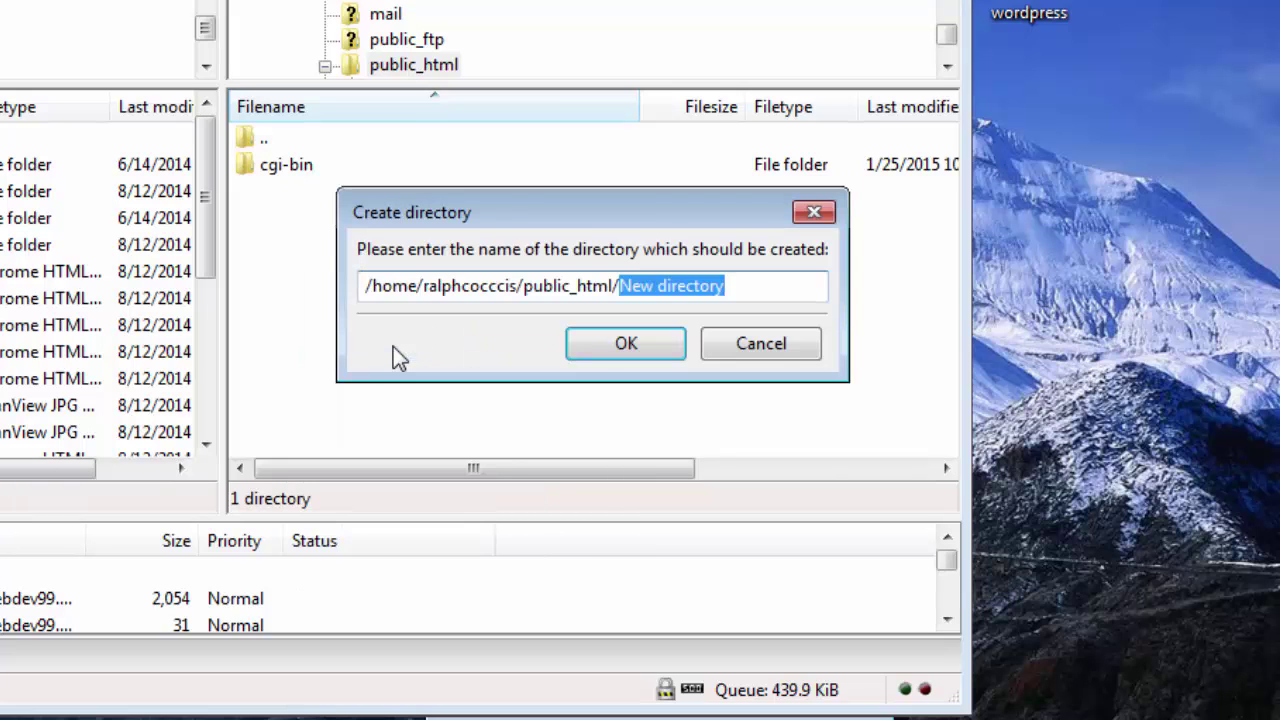
{"action": "type", "text": "word"}
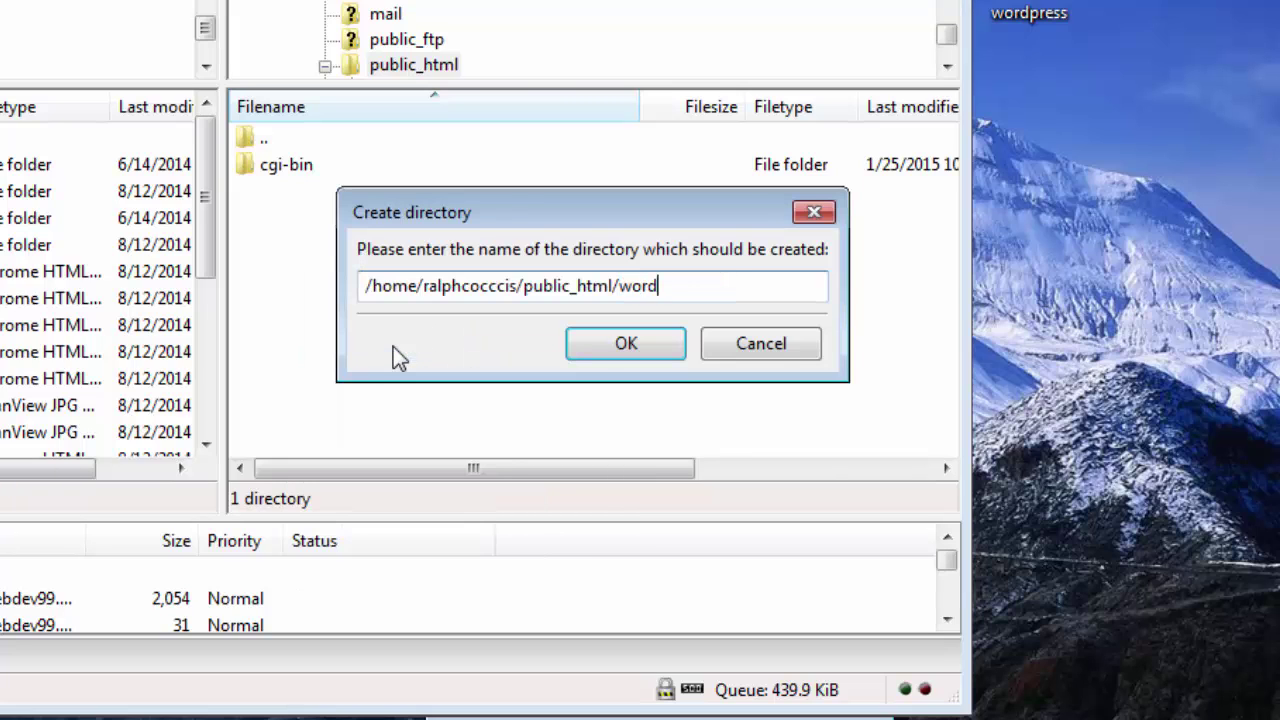
{"action": "type", "text": "press"}
{"action": "key", "text": "Return"}
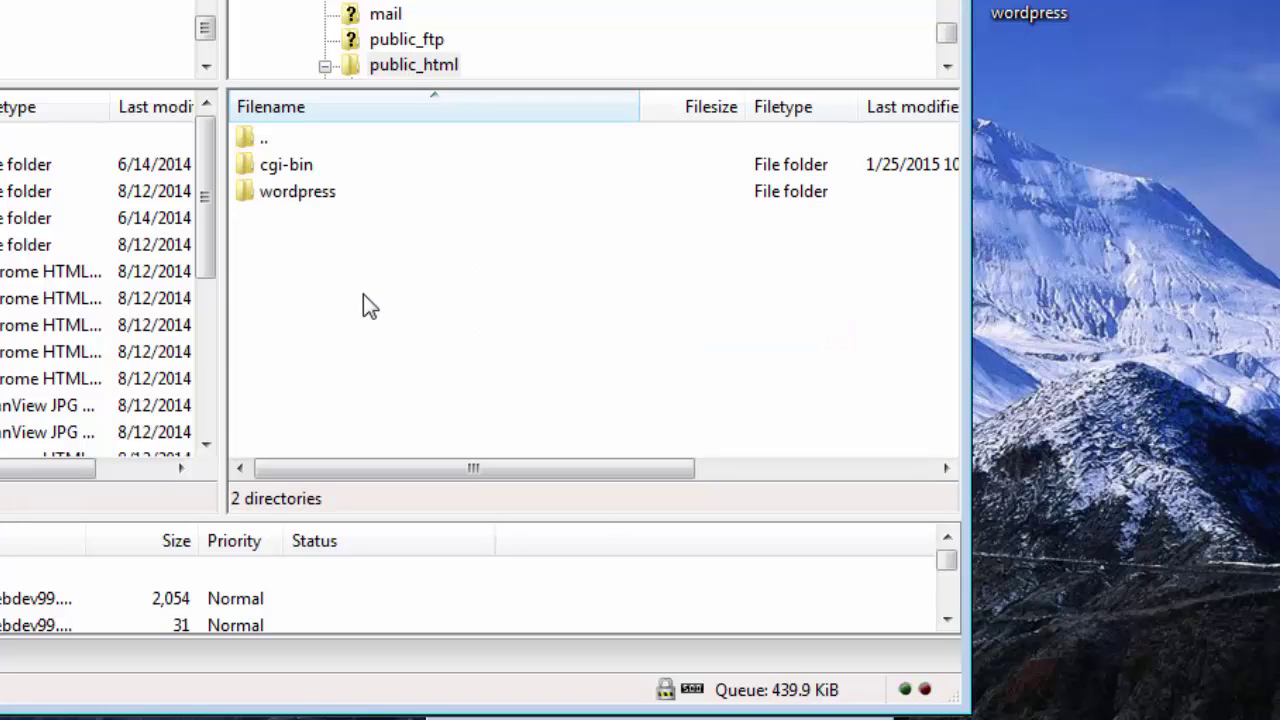
- Open the empty remote wordpress folder, then switch to the browser's WordPress download page
{"action": "double_click", "coordinate": [290, 195]}
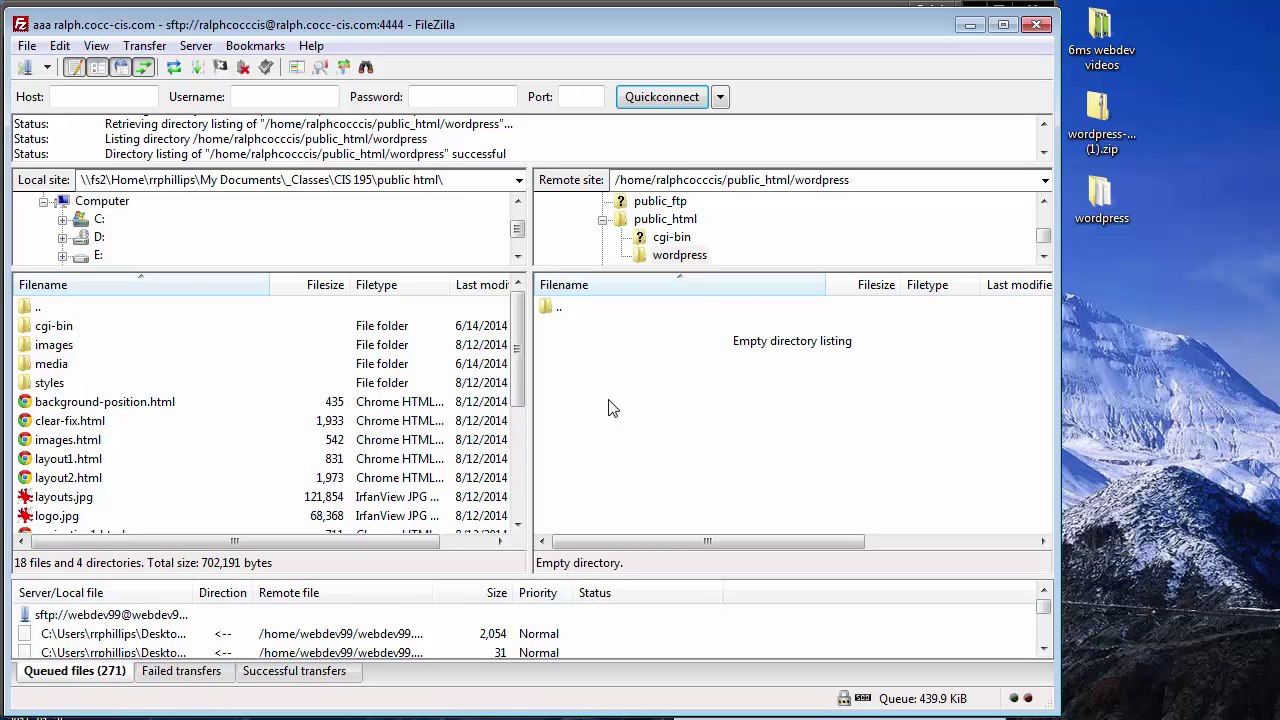
{"action": "key", "text": "alt+Tab"}
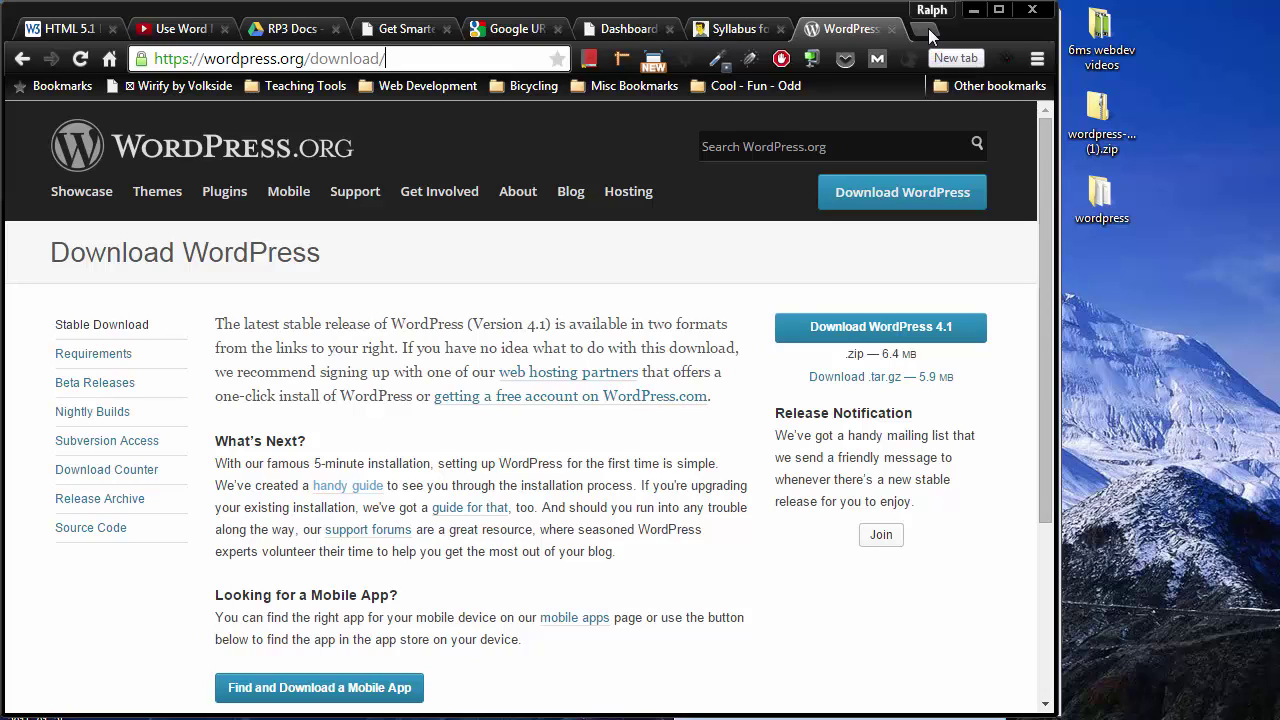
- Load the site's cPanel login page in a new tab and enter the account username
{"action": "left_click", "coordinate": [928, 28]}
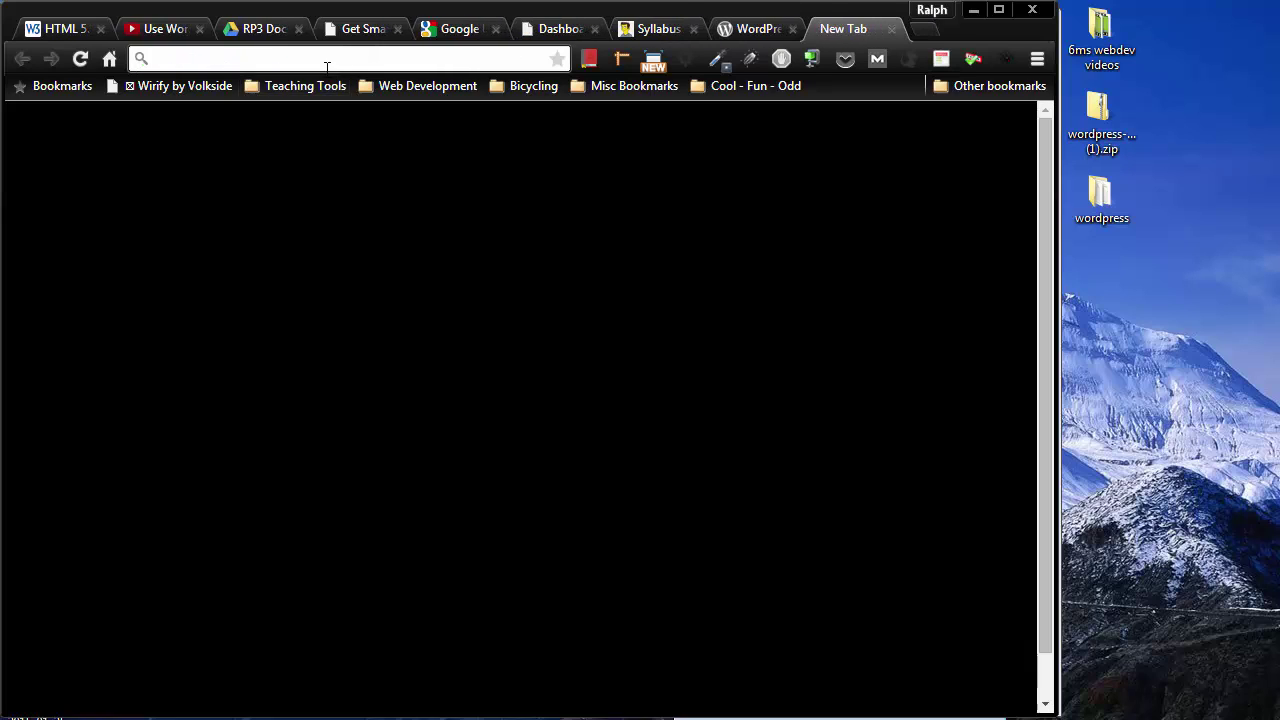
{"action": "type", "text": "ralph.co"}
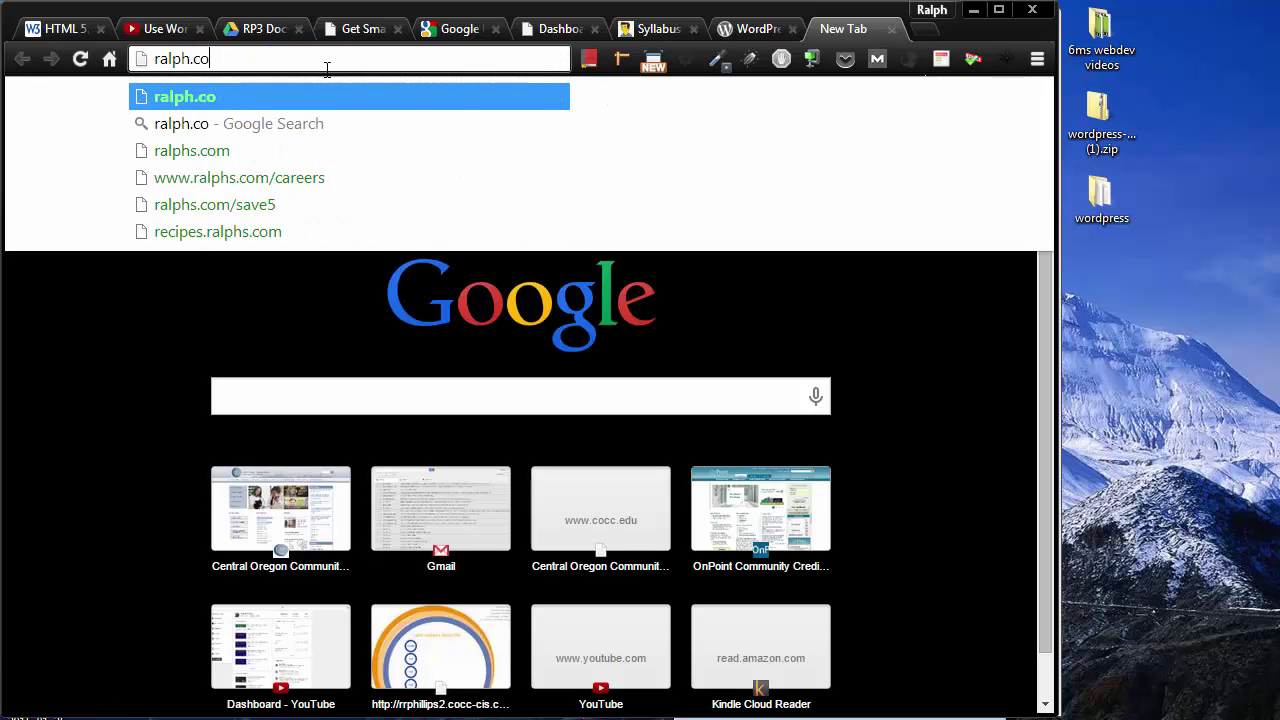
{"action": "type", "text": "cc-cis.com/c"}
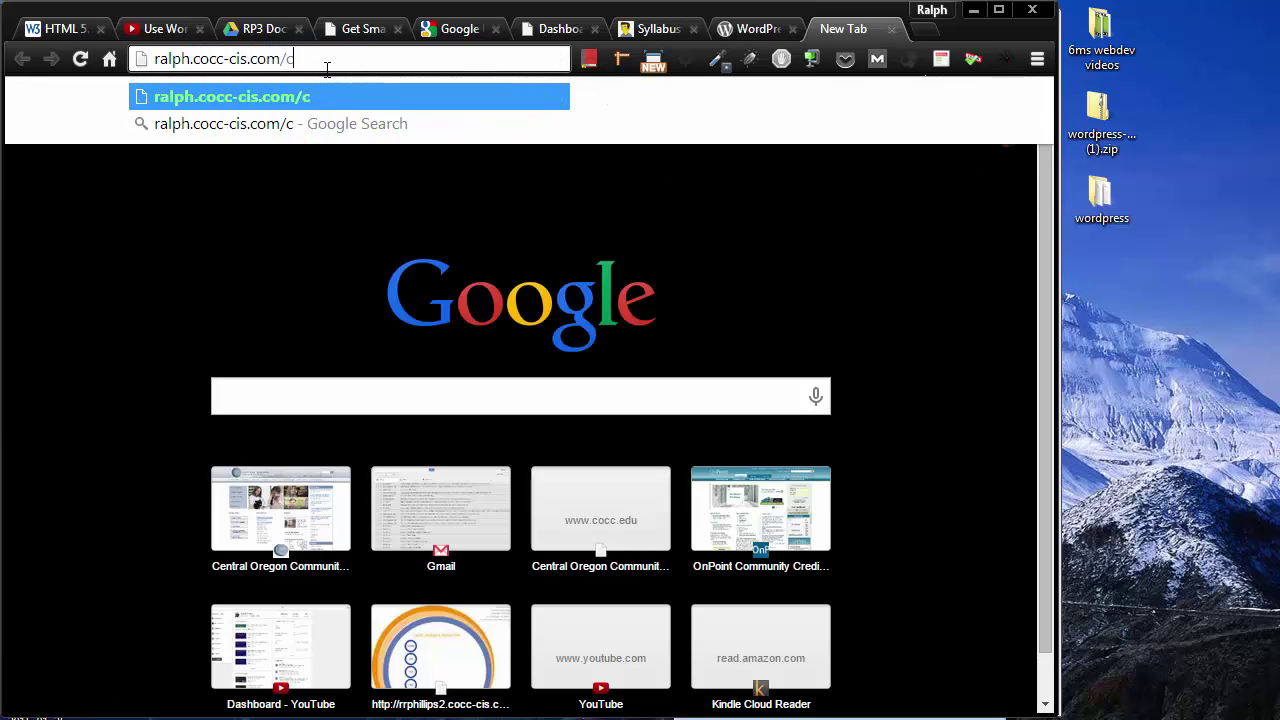
{"action": "type", "text": "panel"}
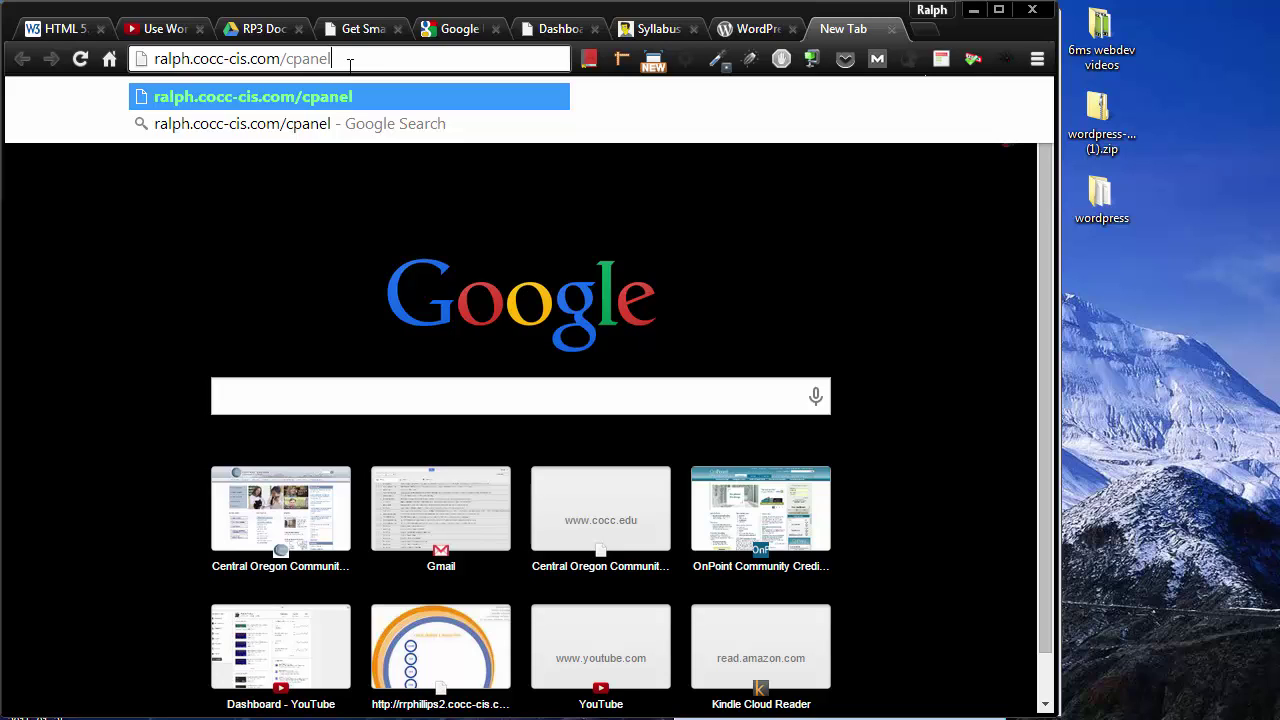
{"action": "key", "text": "Return"}
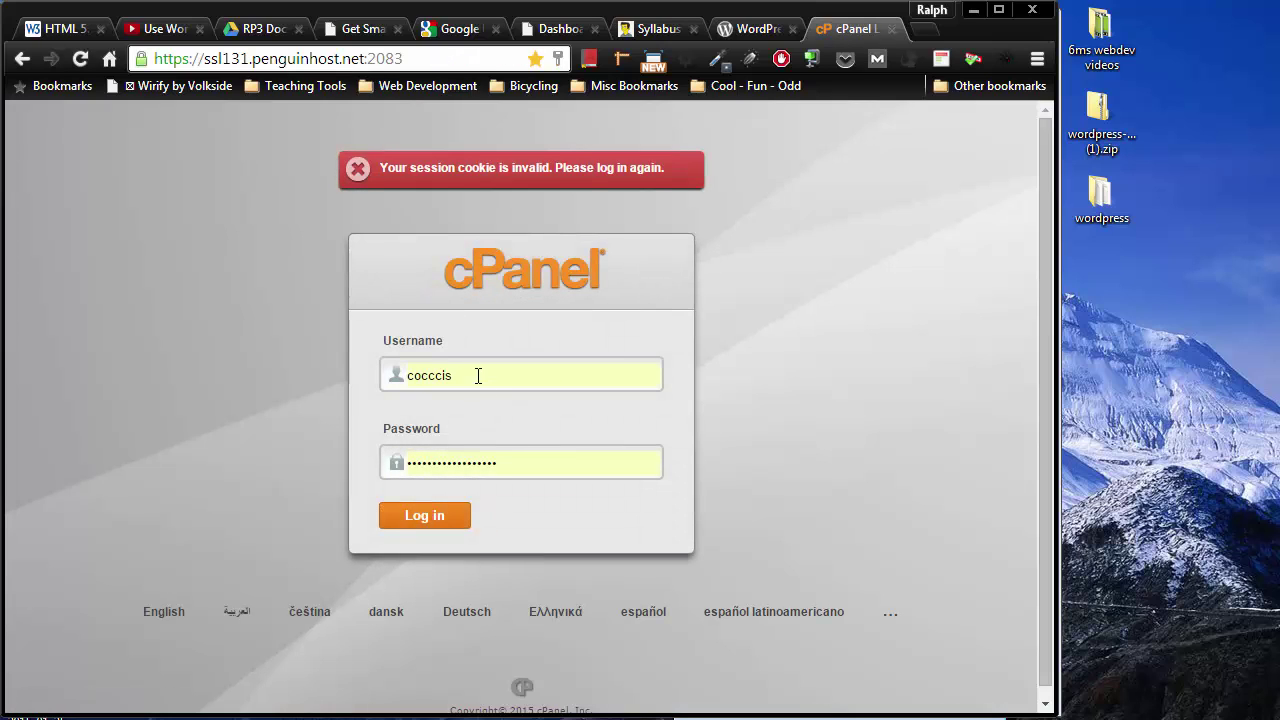
{"action": "left_click_drag", "start_coordinate": [477, 374], "coordinate": [348, 377]}
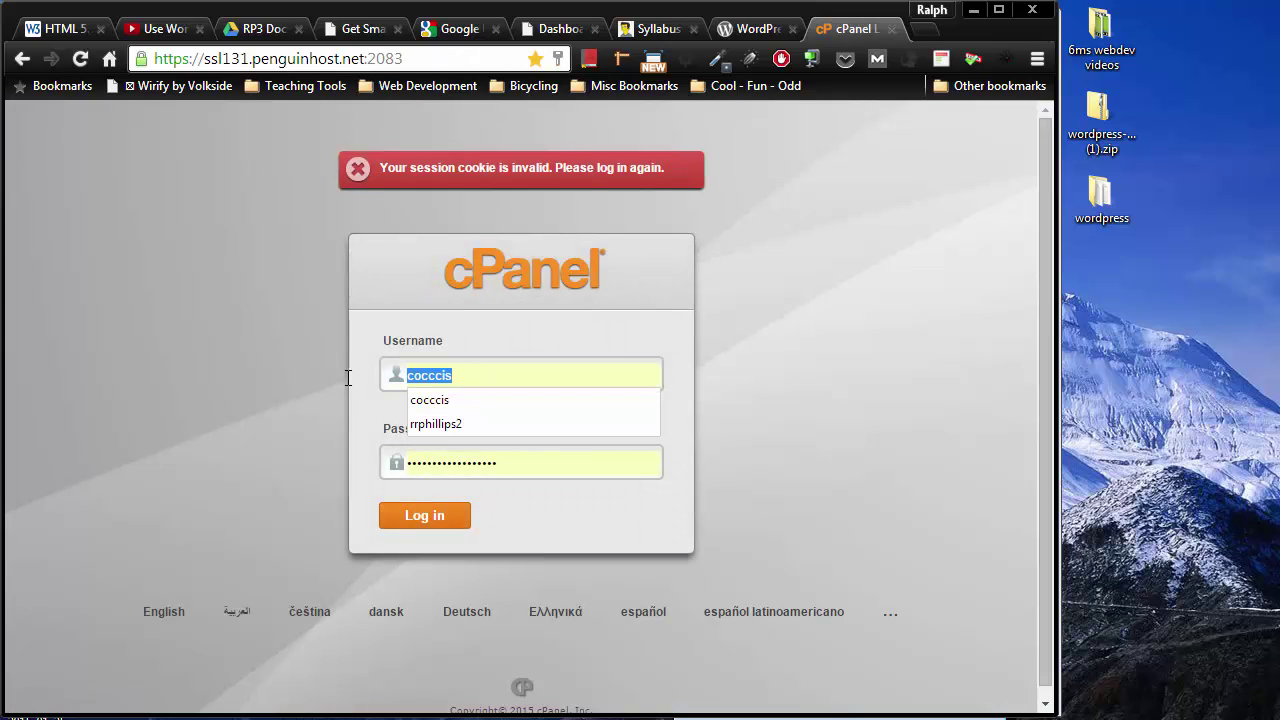
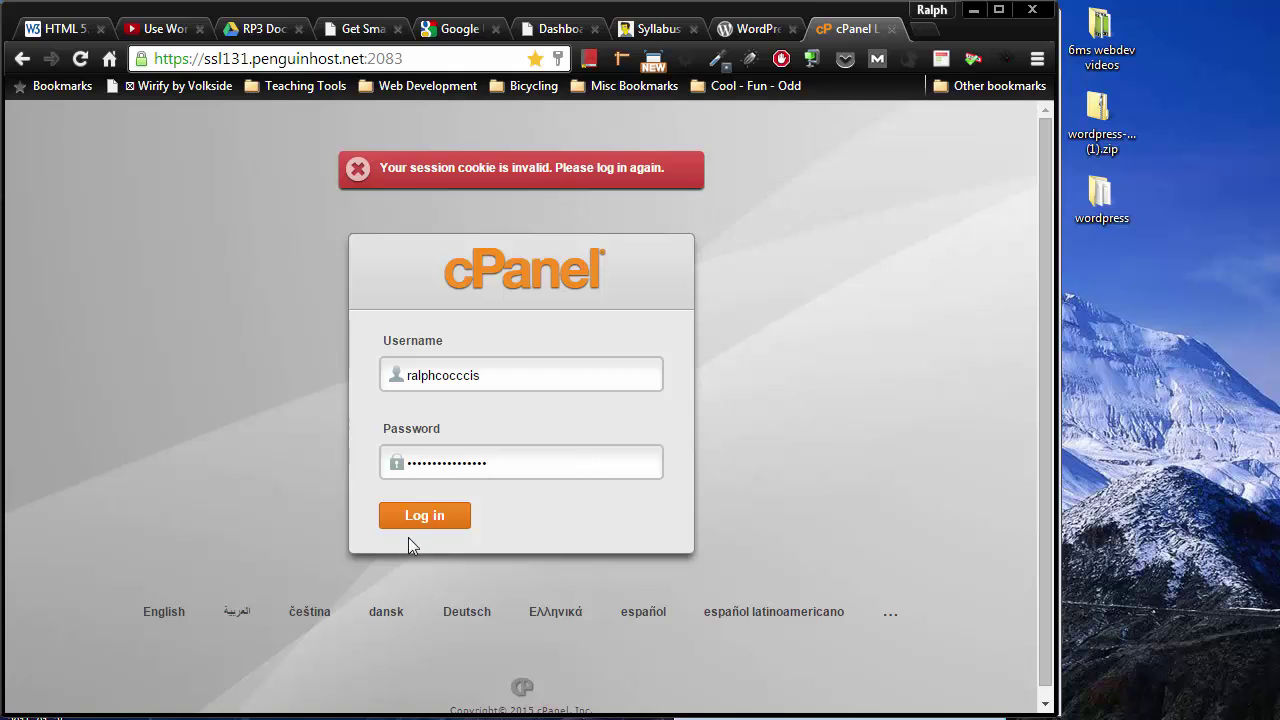
- Log in to cPanel, save the password, and dismiss the welcome wizard permanently
{"action": "left_click", "coordinate": [422, 515]}
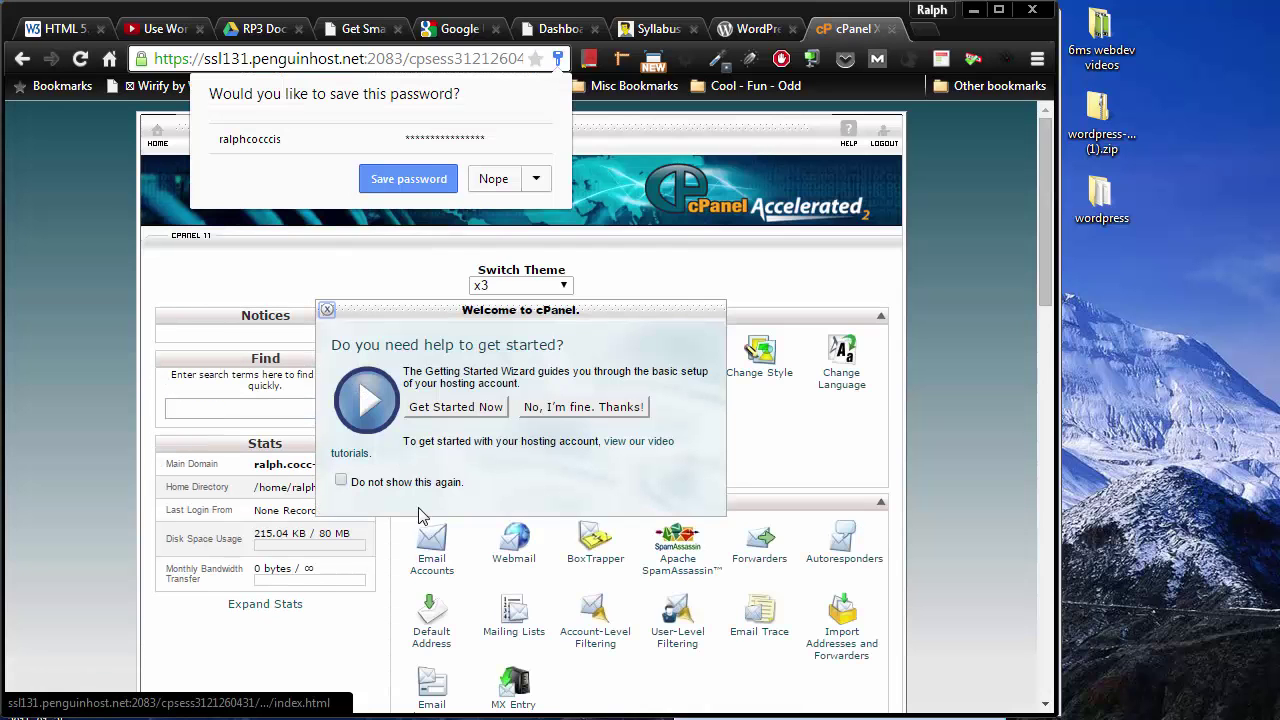
{"action": "left_click", "coordinate": [435, 185]}
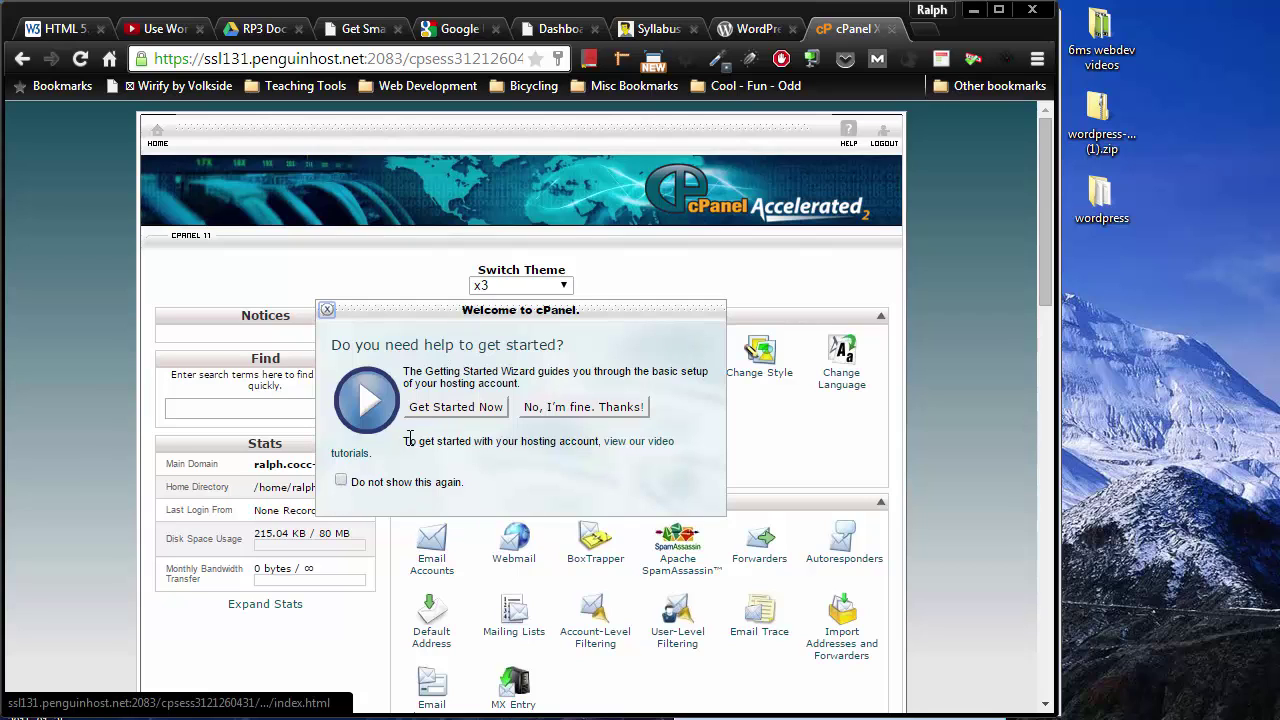
{"action": "left_click", "coordinate": [341, 482]}
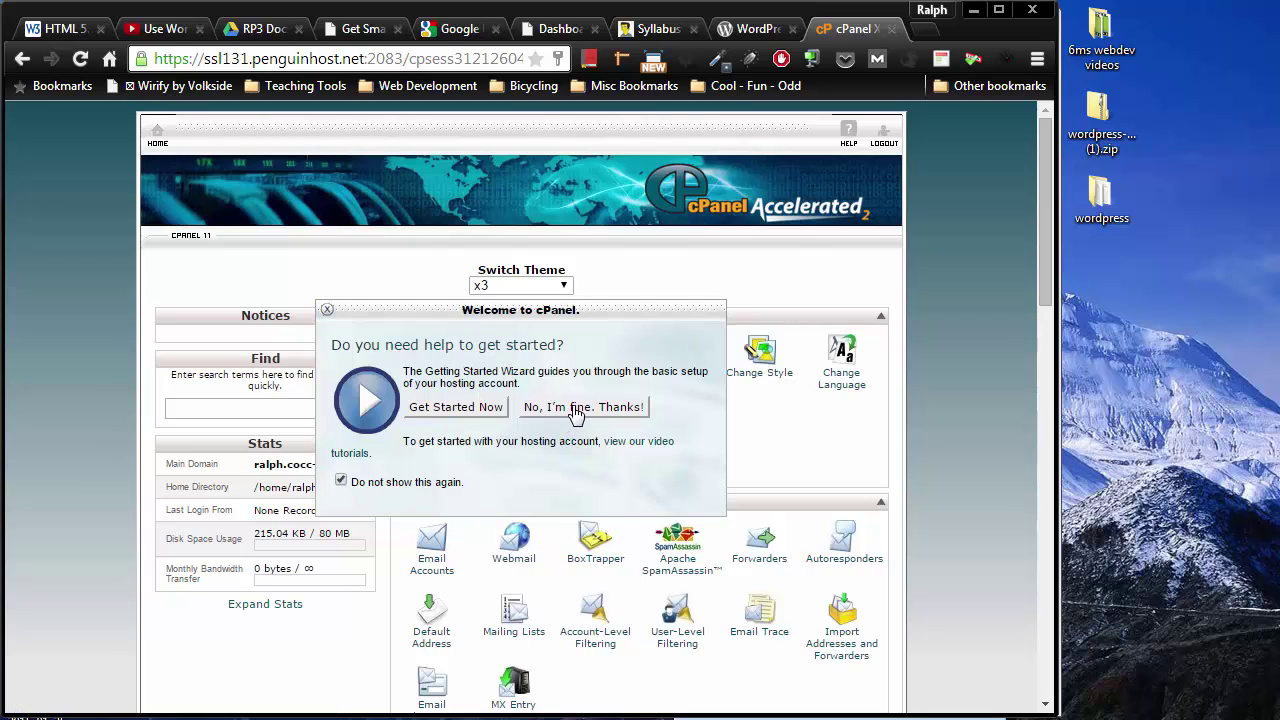
{"action": "left_click", "coordinate": [575, 408]}
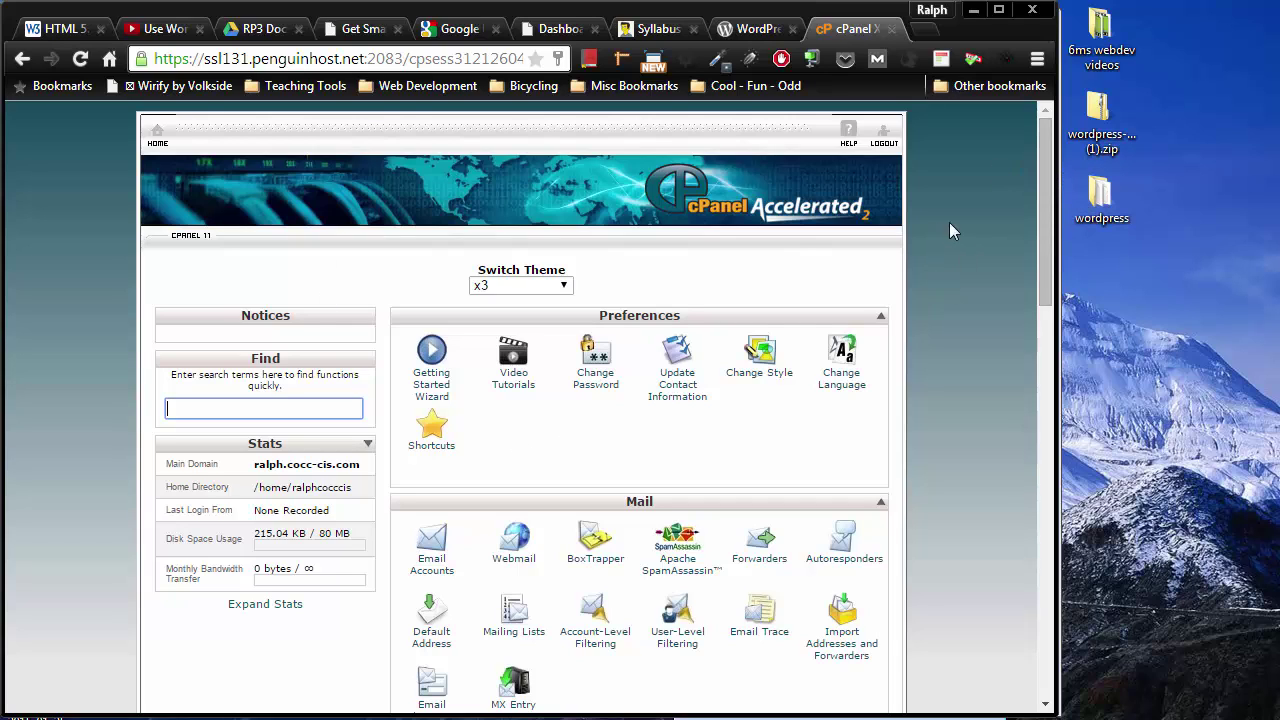
{"action": "left_click_drag", "start_coordinate": [1043, 146], "coordinate": [1002, 540]}
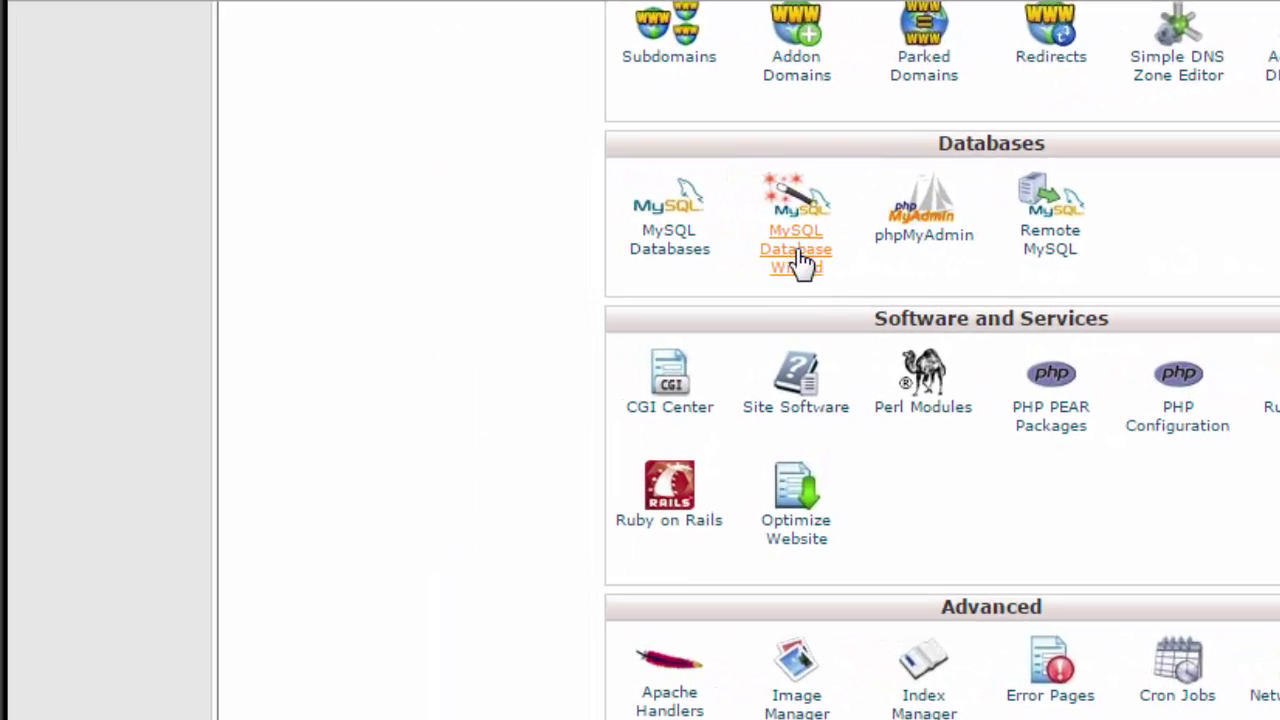
- Create a new database named db1 in the MySQL Database Wizard
{"action": "left_click", "coordinate": [800, 262]}
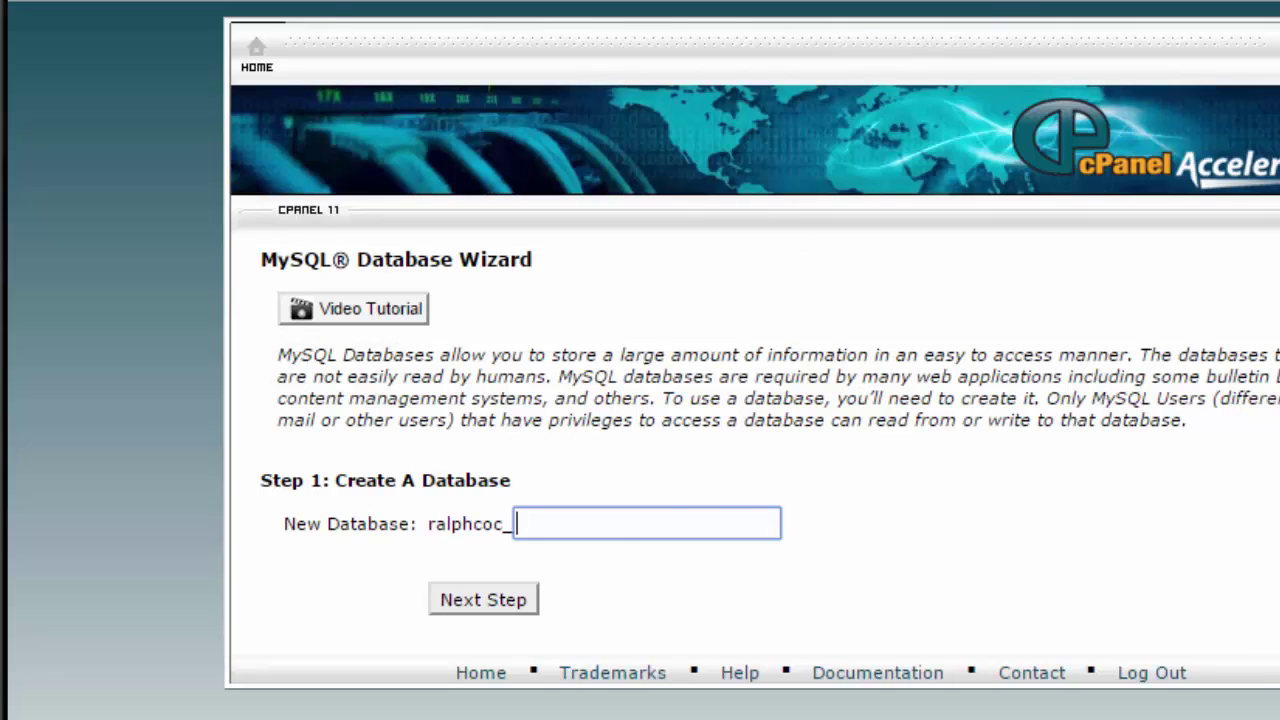
{"action": "left_click", "coordinate": [600, 528]}
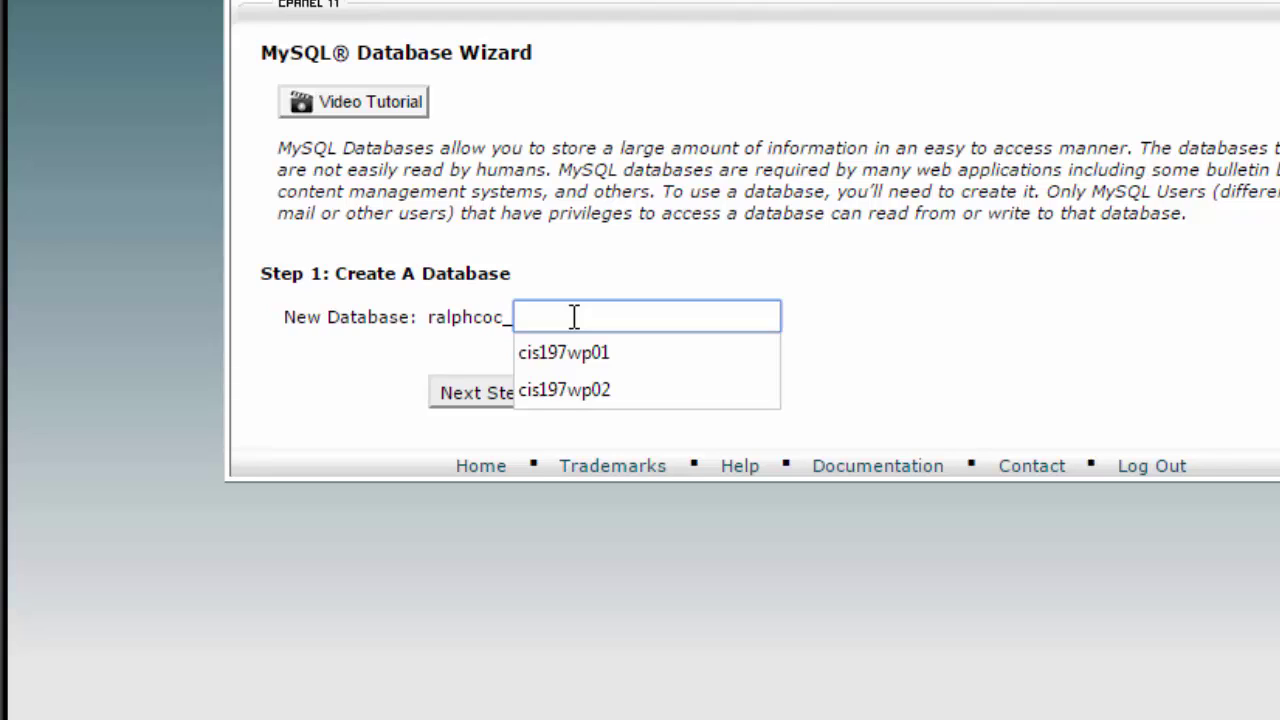
{"action": "type", "text": "db1"}
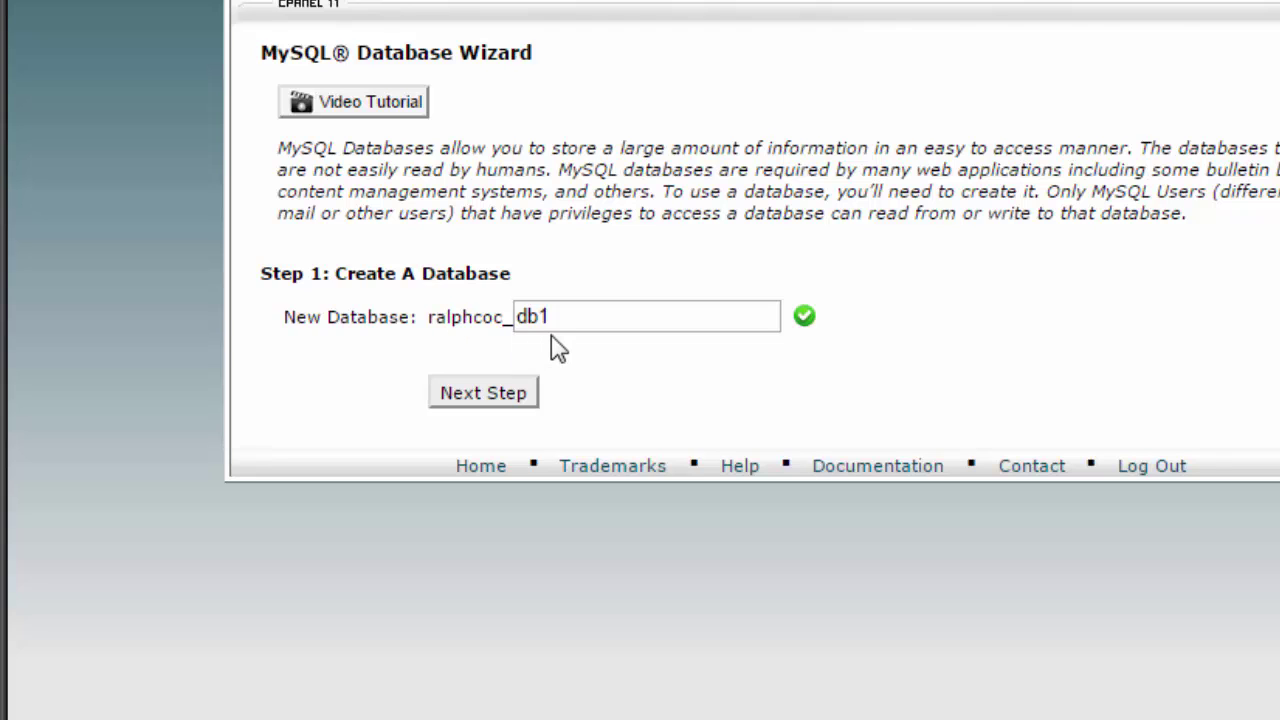
{"action": "left_click", "coordinate": [491, 403]}
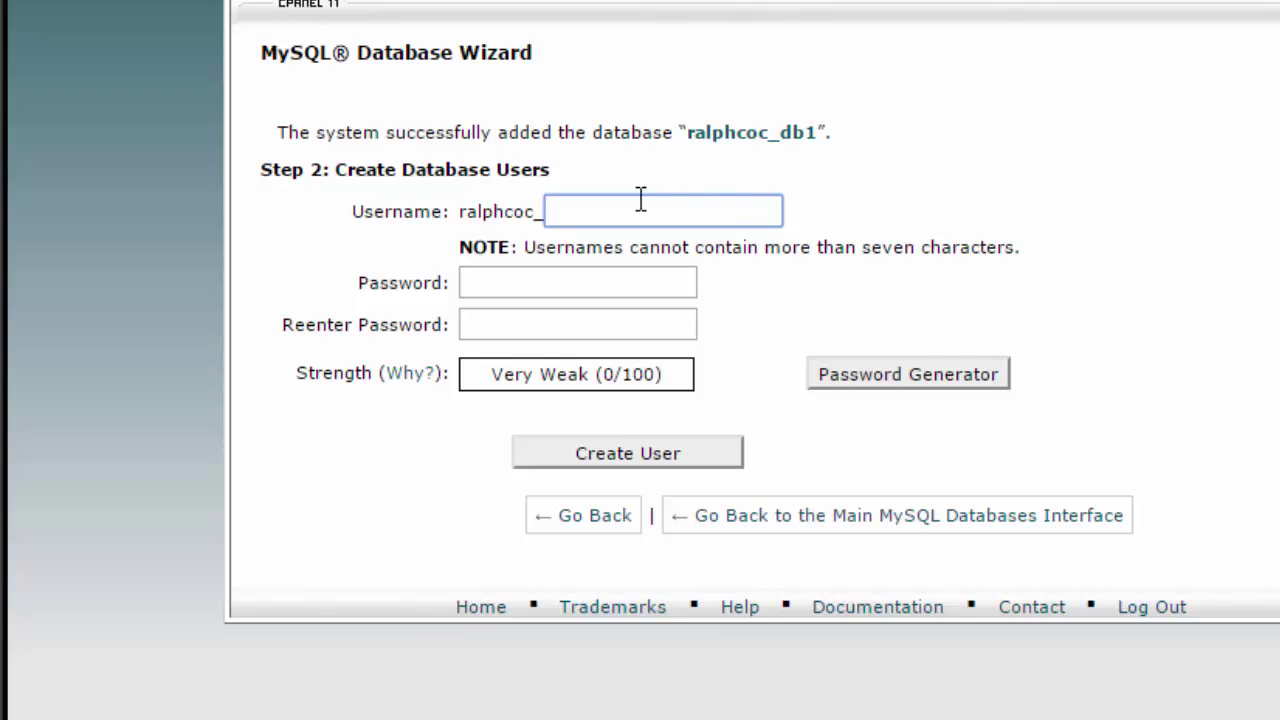
- Create the database user u01 with its password
{"action": "left_click", "coordinate": [623, 207]}
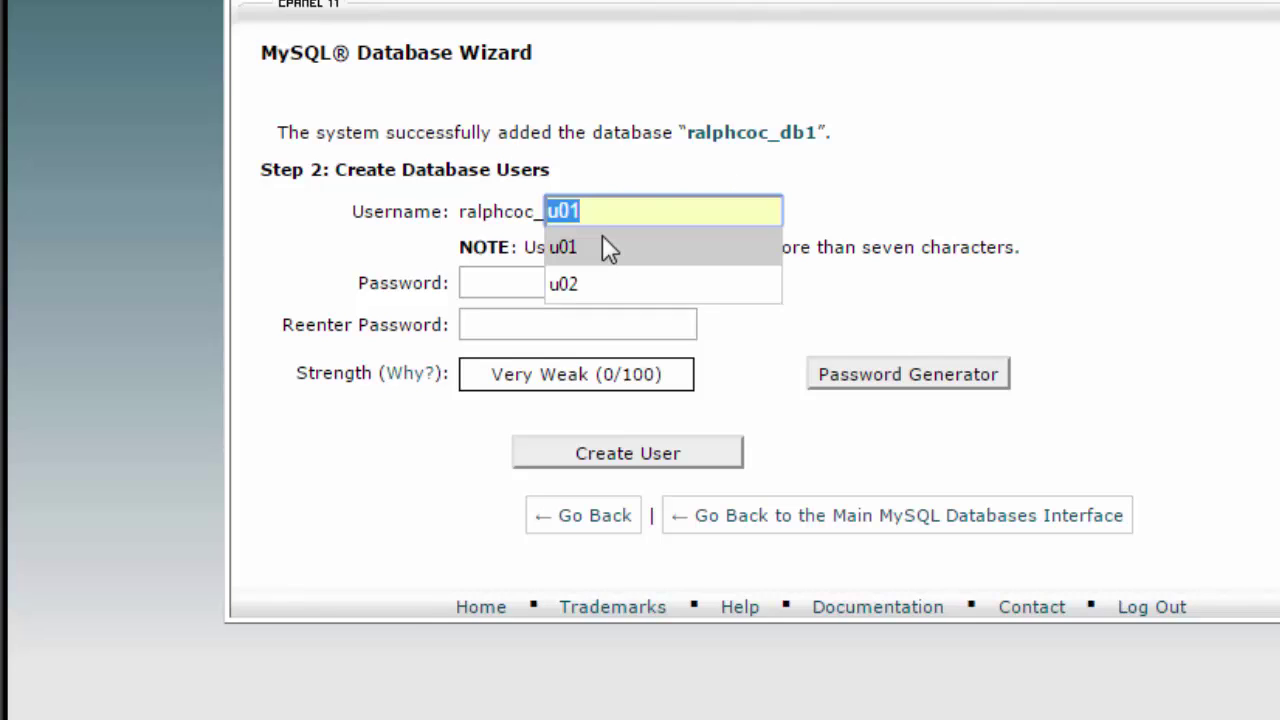
{"action": "left_click", "coordinate": [610, 250]}
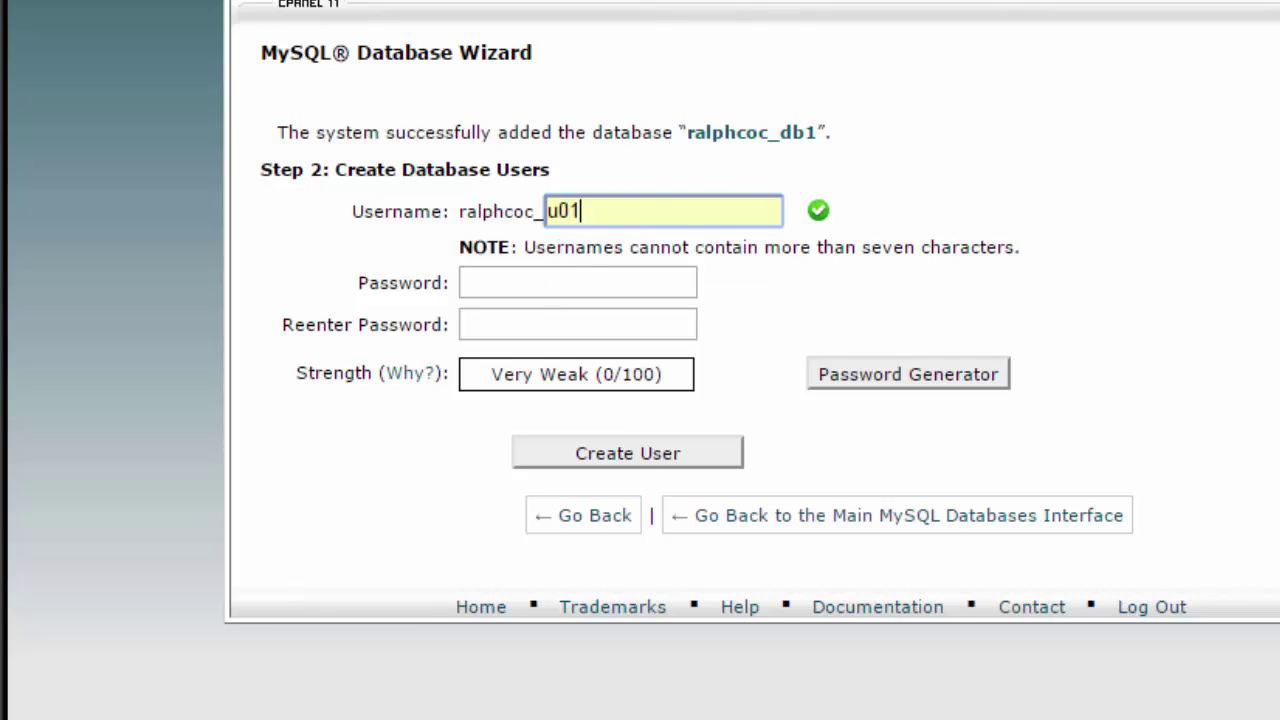
{"action": "left_click", "coordinate": [510, 281]}
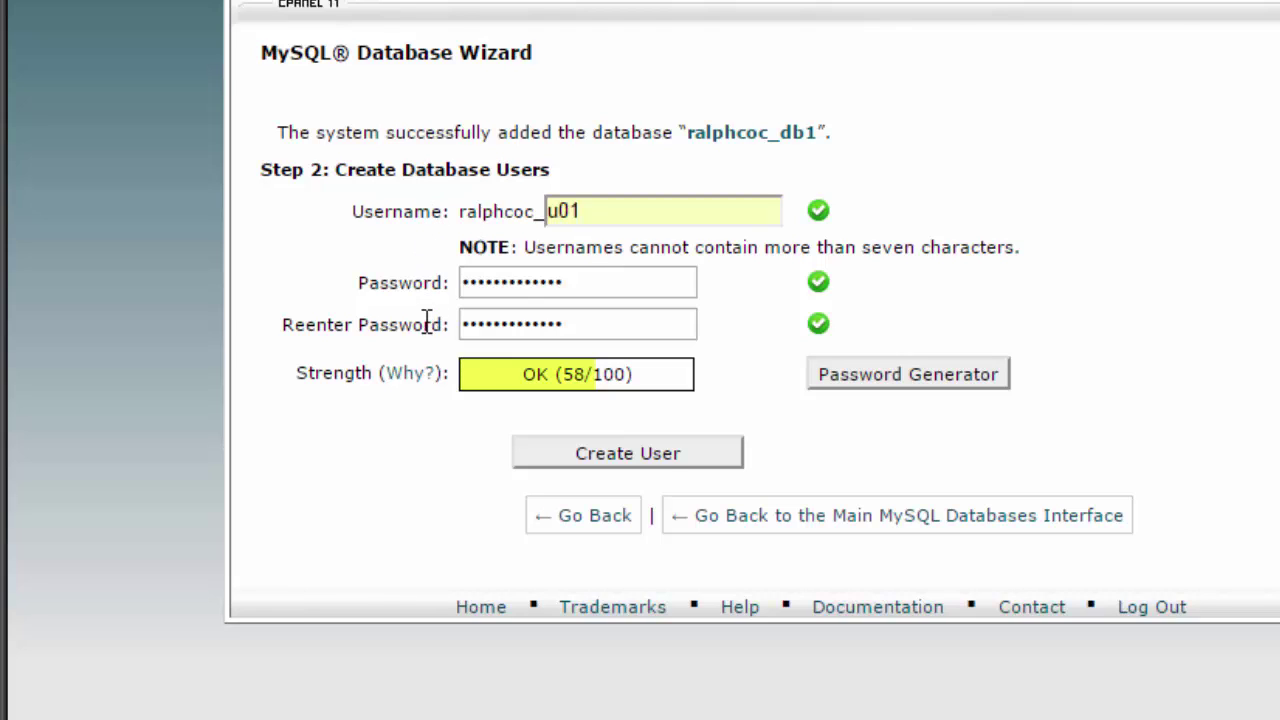
{"action": "left_click", "coordinate": [658, 462]}
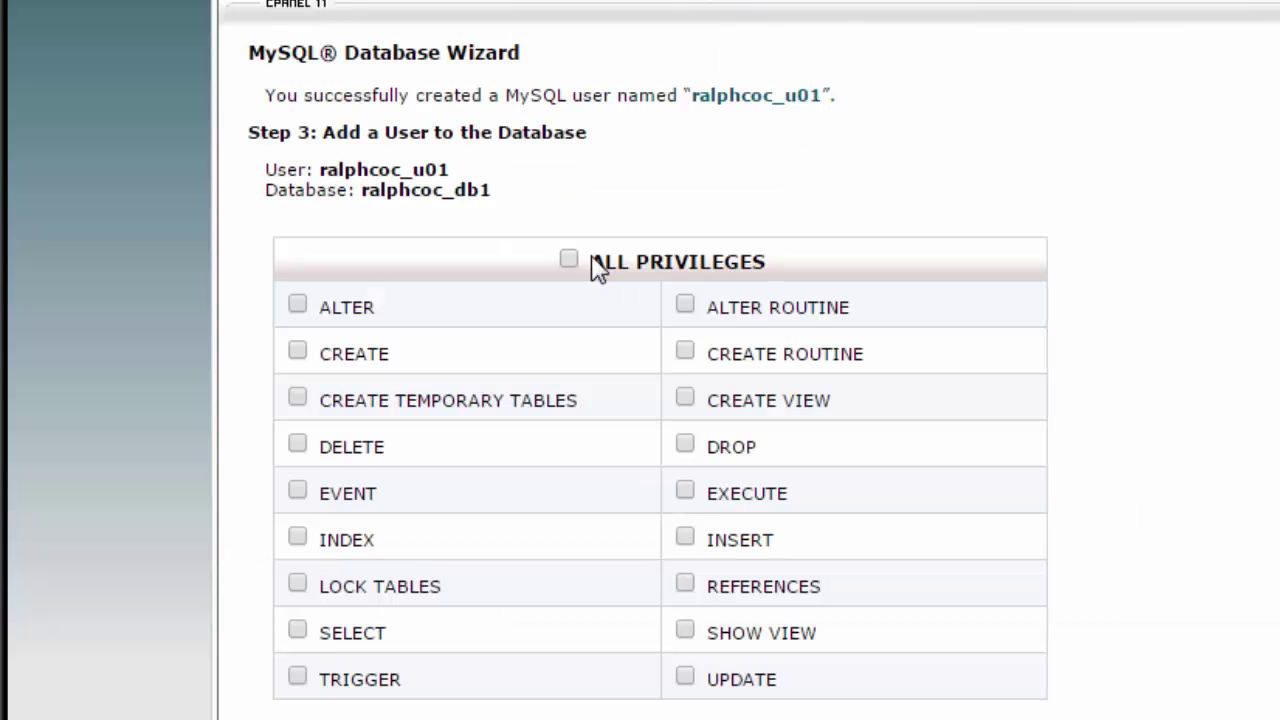
- Grant the _u01 user ALL PRIVILEGES on _db1, then return to the local wordpress folder
{"action": "left_click", "coordinate": [568, 262]}
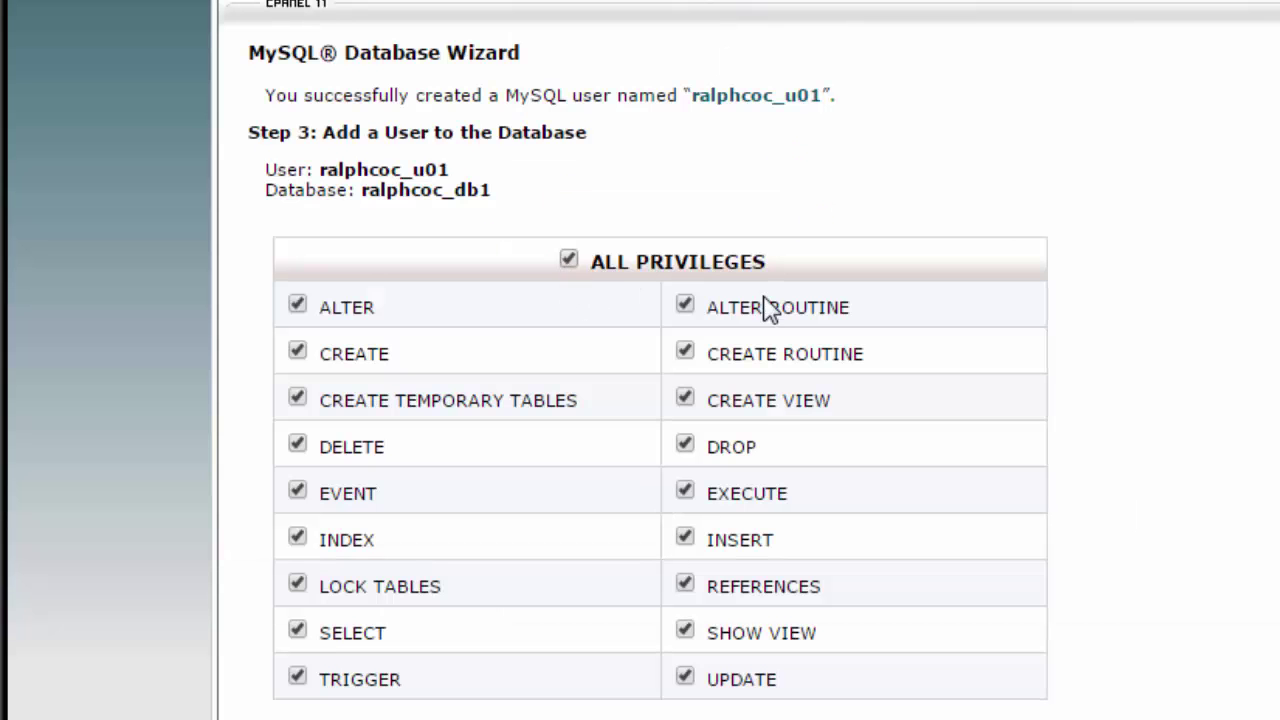
{"action": "scroll", "coordinate": [1182, 418], "scroll_direction": "down", "scroll_amount": 2}
{"action": "left_click", "coordinate": [300, 541]}
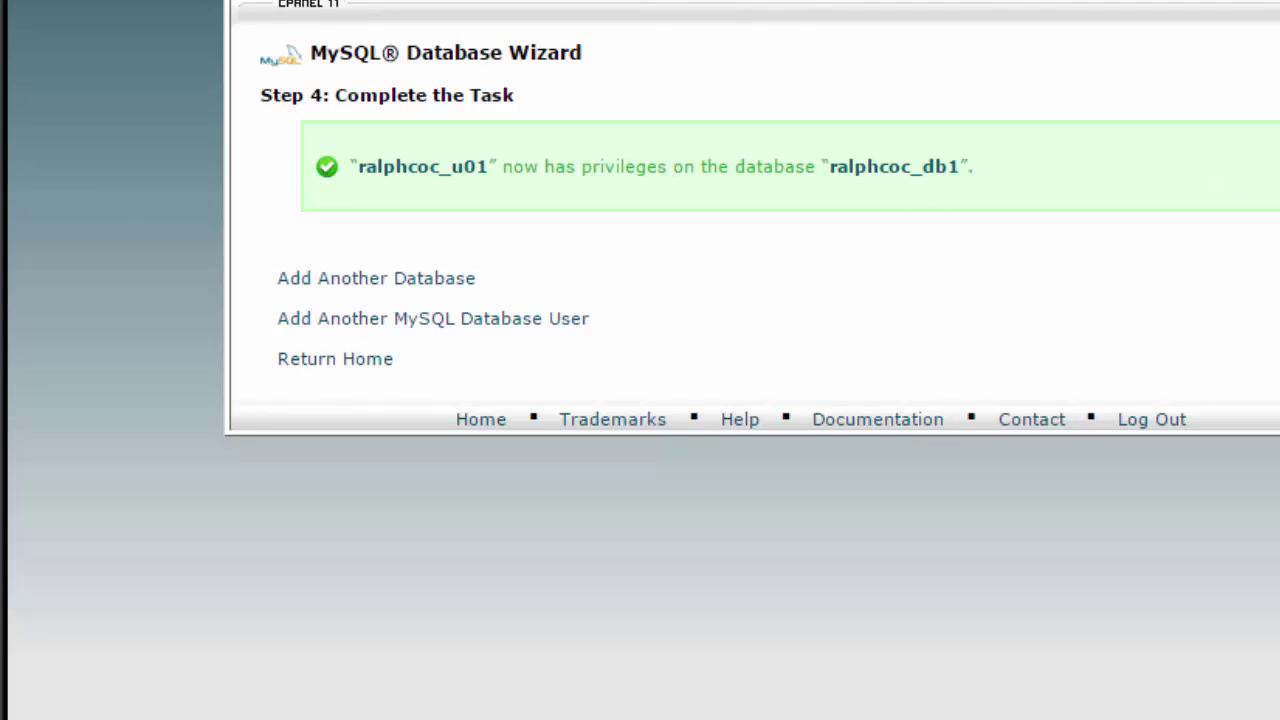
{"action": "key", "text": "alt+Tab"}
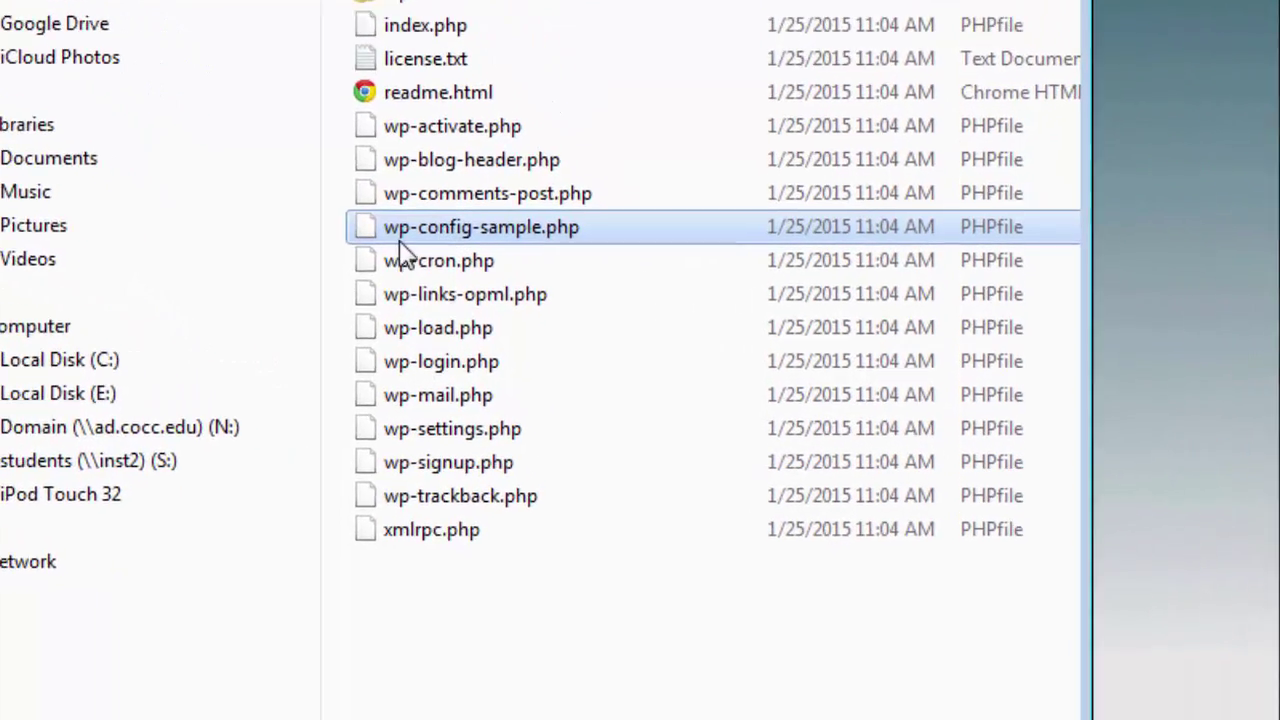
- Open the context menu for wp-config-sample.php in the wordpress folder
{"action": "left_click", "coordinate": [580, 346]}
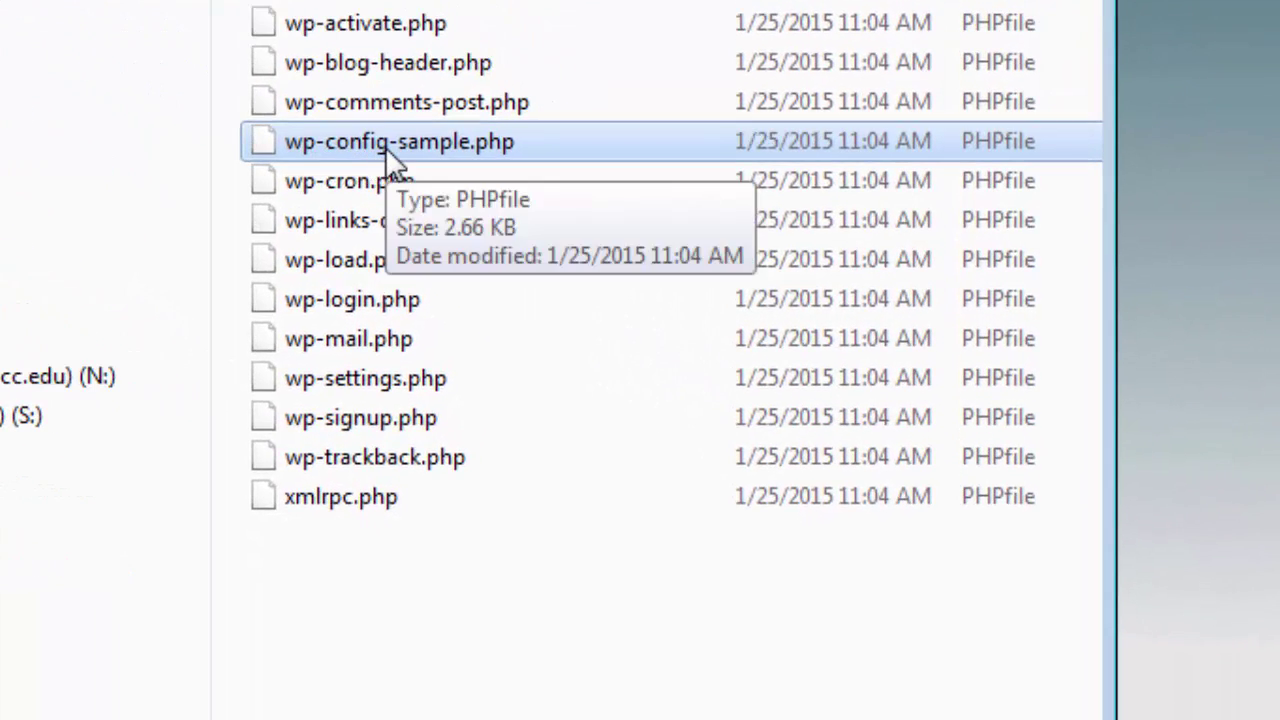
{"action": "right_click", "coordinate": [387, 150]}
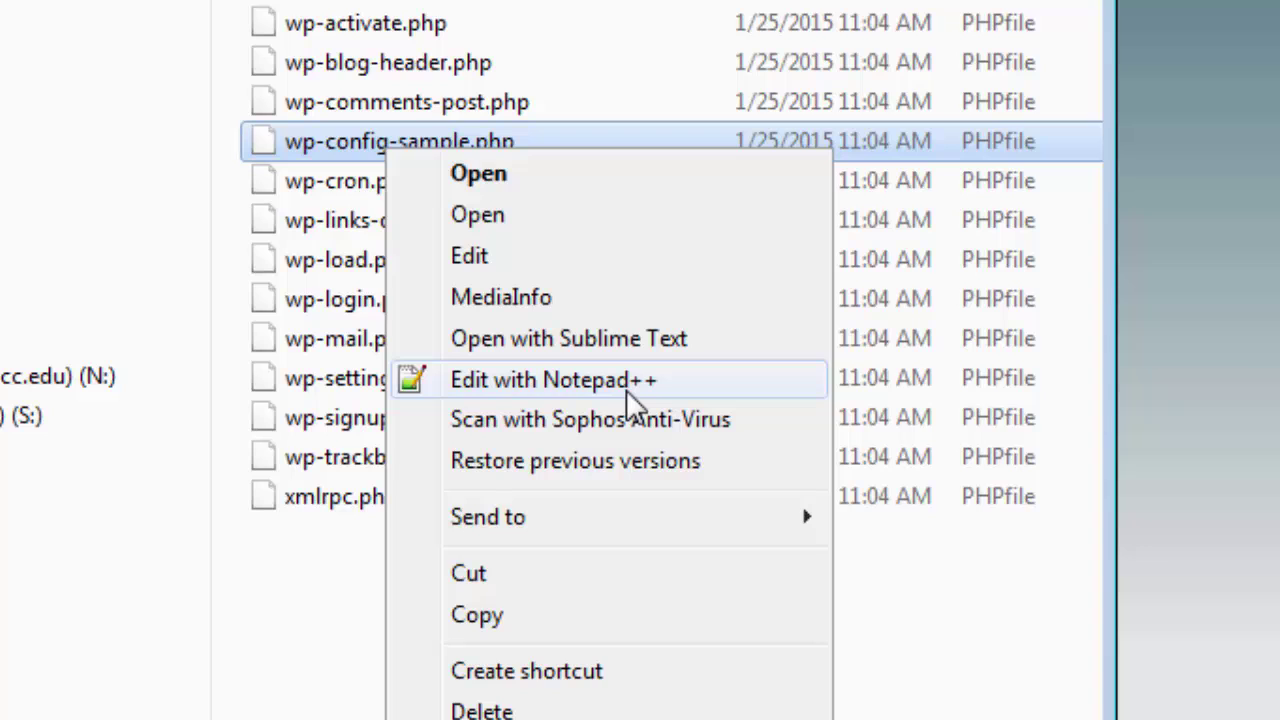
- In Sublime Text, set DB_NAME to the _db1 database, DB_USER to the _u01 user, and DB_PASSWORD to its password
{"action": "left_click", "coordinate": [583, 337]}
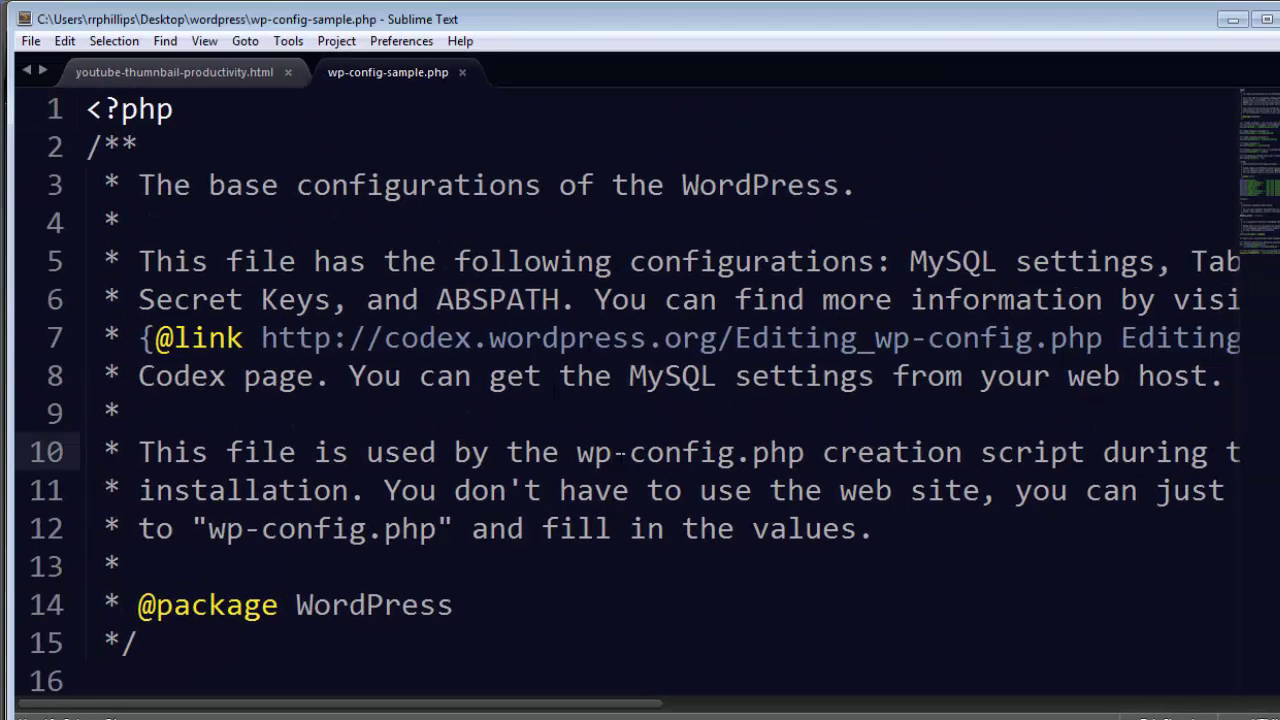
{"action": "scroll", "coordinate": [620, 453], "scroll_direction": "down", "scroll_amount": 6}
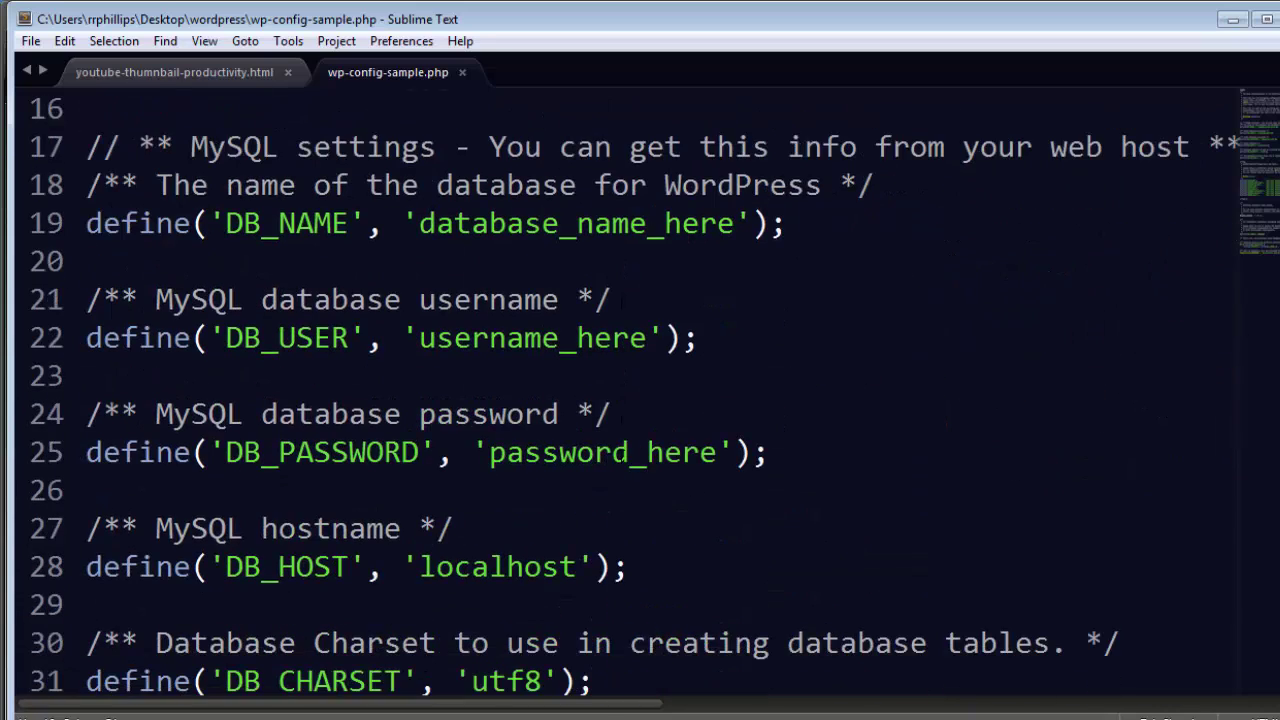
{"action": "scroll", "coordinate": [621, 455], "scroll_direction": "up", "scroll_amount": 1}
{"action": "scroll", "coordinate": [621, 455], "scroll_direction": "up", "scroll_amount": 1}
{"action": "left_click_drag", "start_coordinate": [418, 223], "coordinate": [735, 223]}
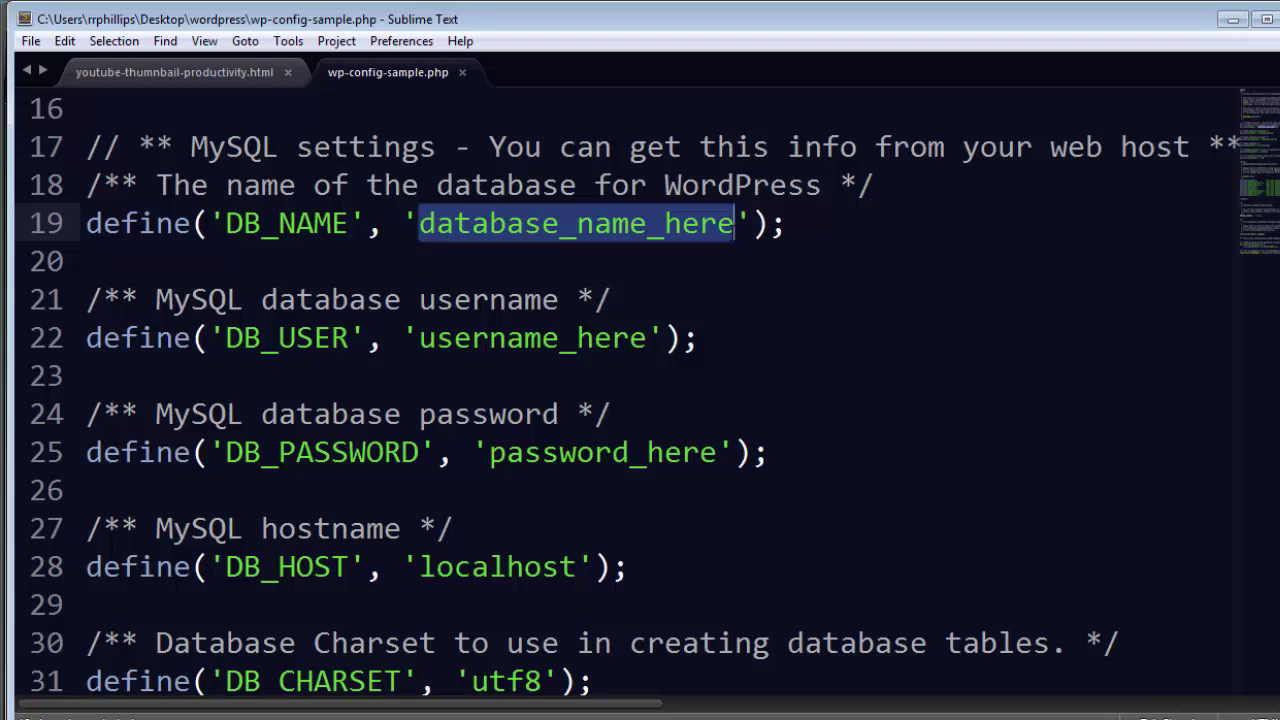
{"action": "type", "text": "ralphcoc_db1"}
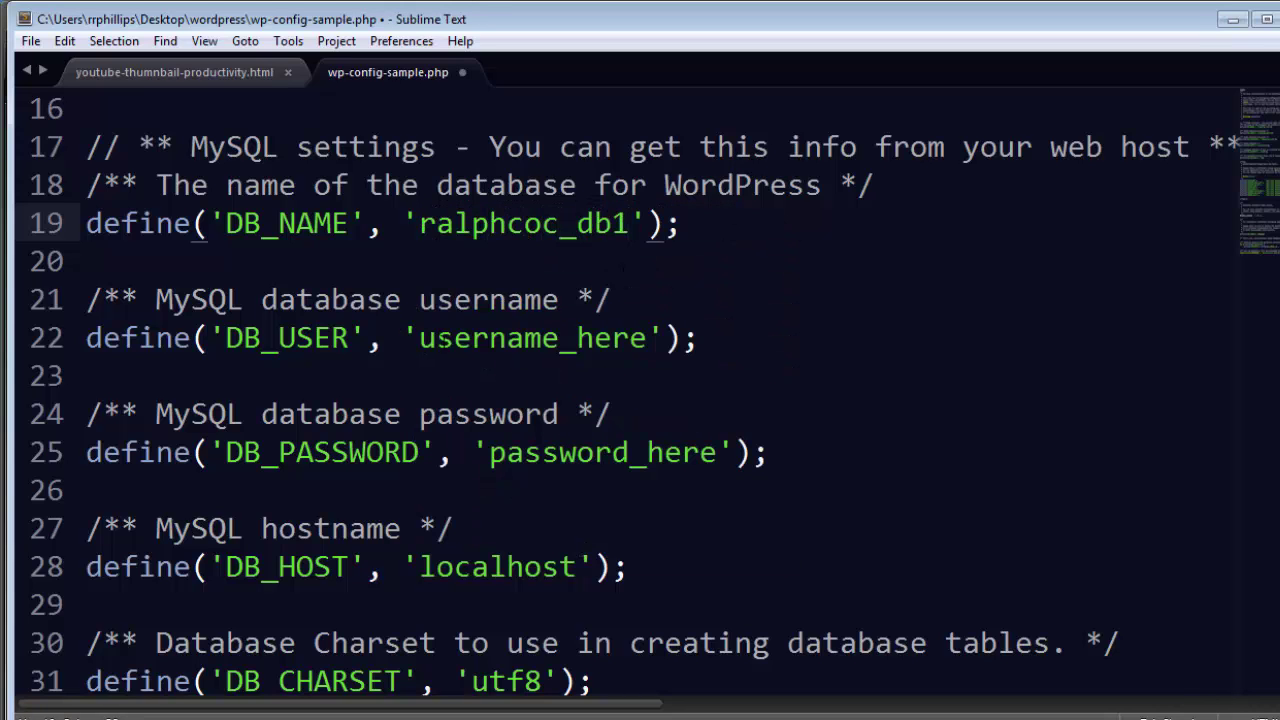
{"action": "double_click", "coordinate": [532, 338]}
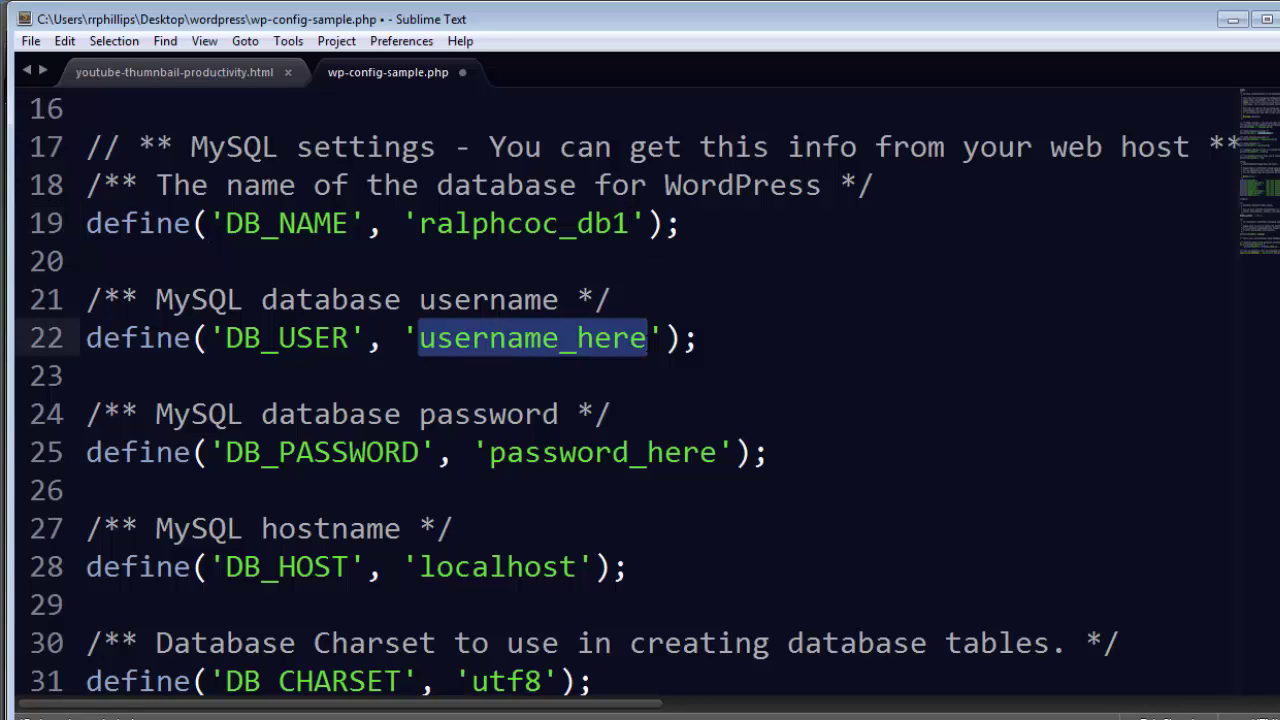
{"action": "type", "text": "ralphcoc"}
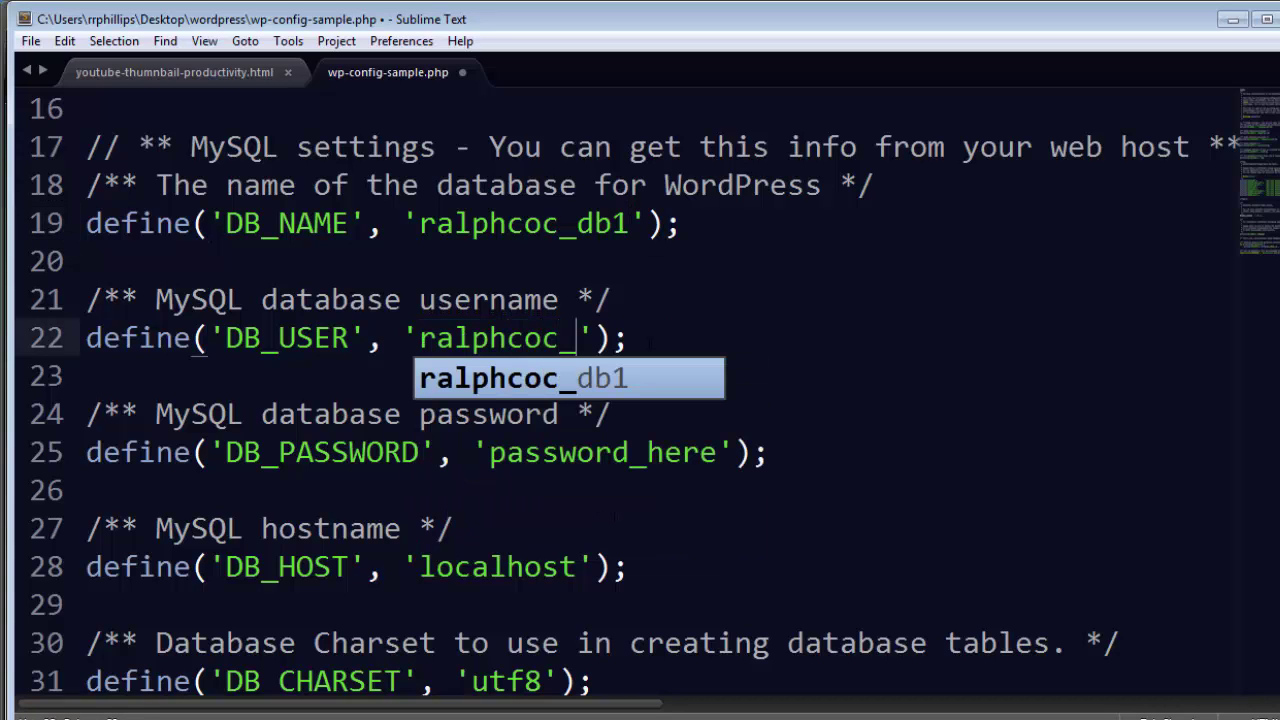
{"action": "type", "text": "_u01"}
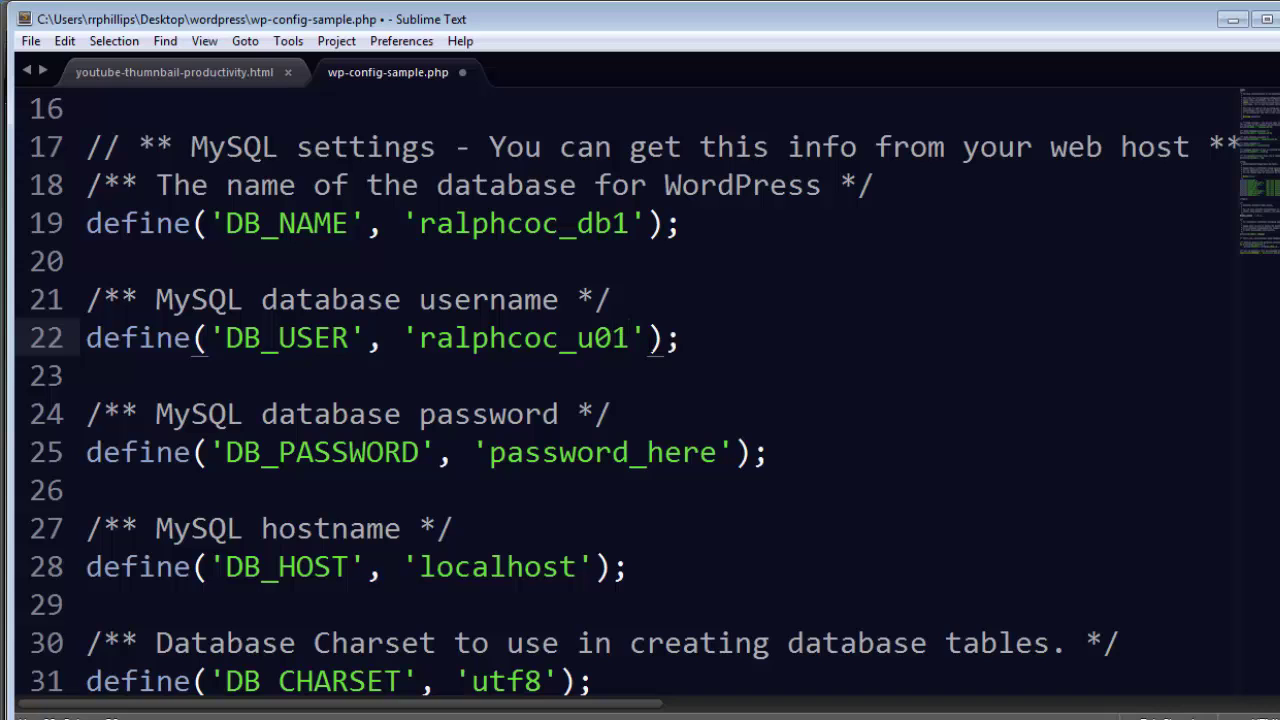
{"action": "left_click_drag", "start_coordinate": [490, 455], "coordinate": [716, 468]}
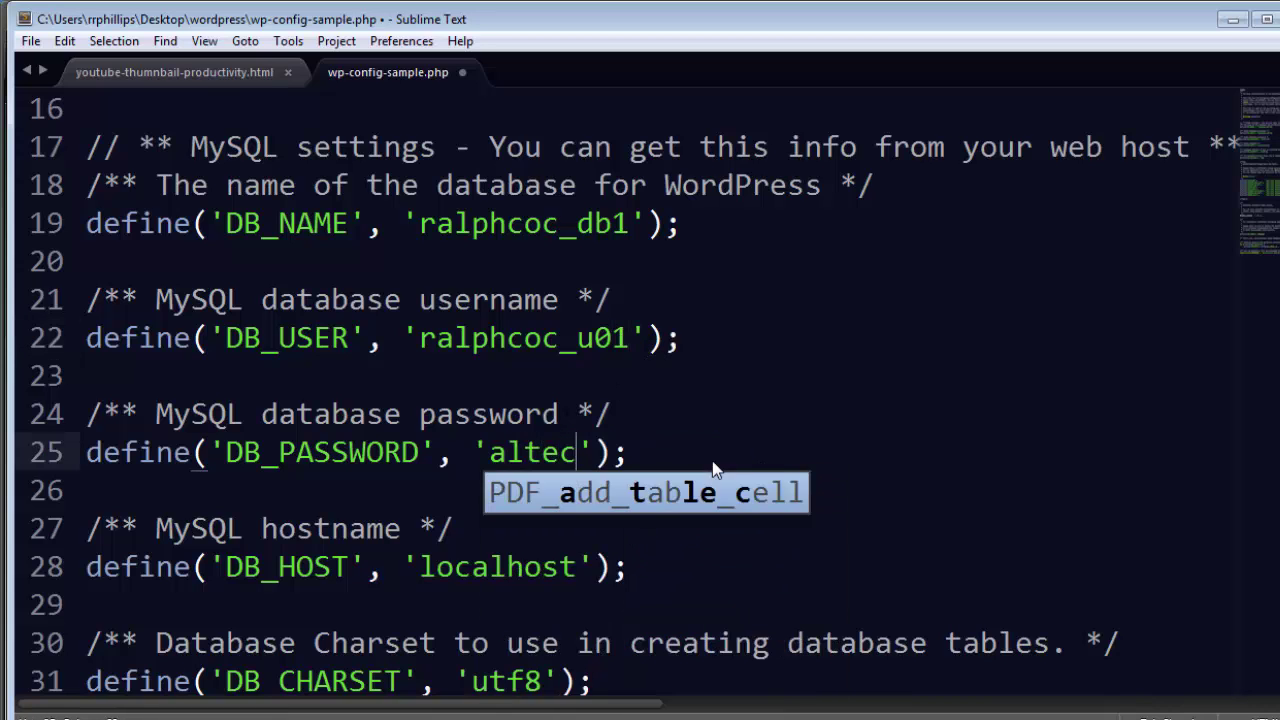
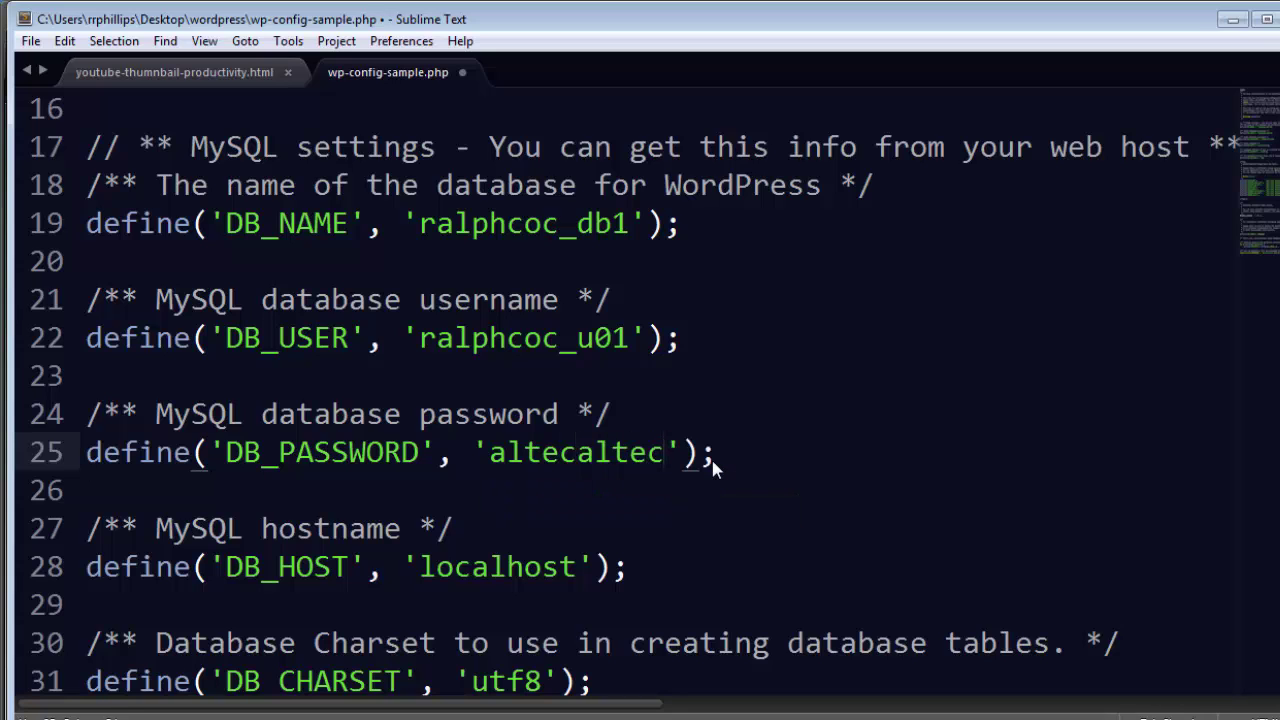
{"action": "scroll", "coordinate": [627, 393], "scroll_direction": "down", "scroll_amount": 2}
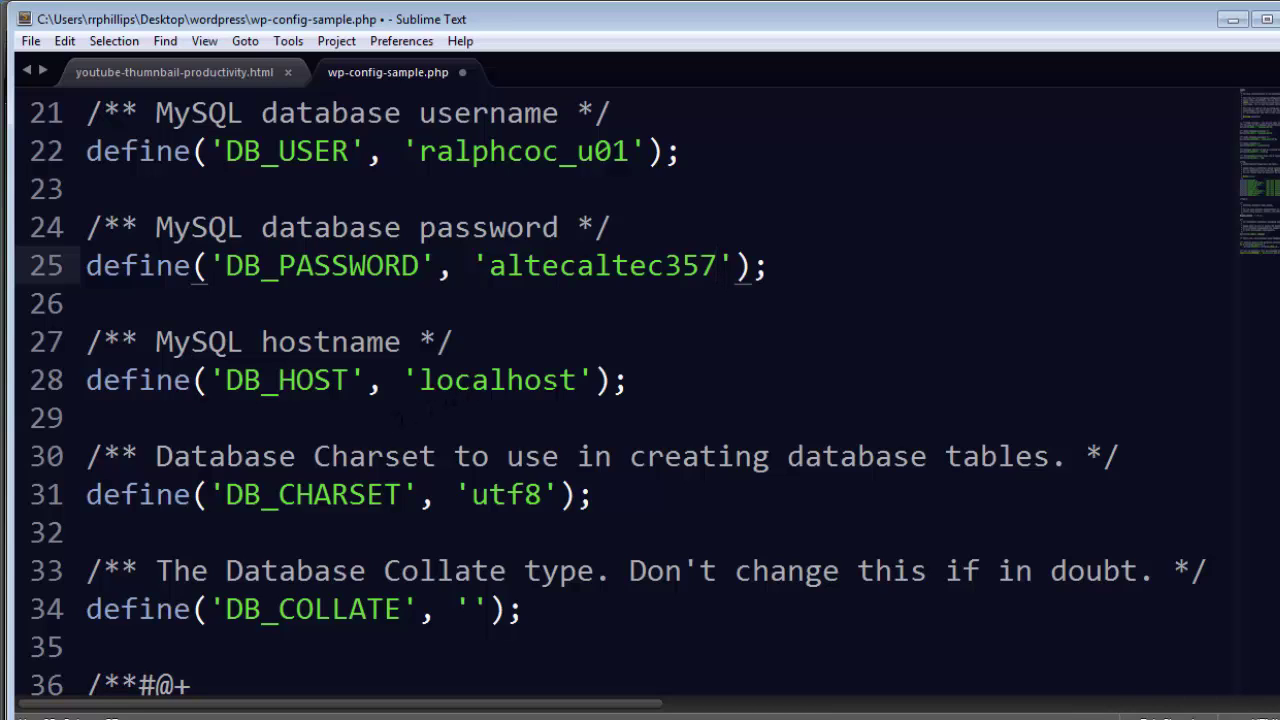
- Shrink the editor text and select the api.wordpress.org secret-key URL on line 40 for copying
{"action": "scroll", "coordinate": [400, 418], "scroll_direction": "down", "scroll_amount": 7}
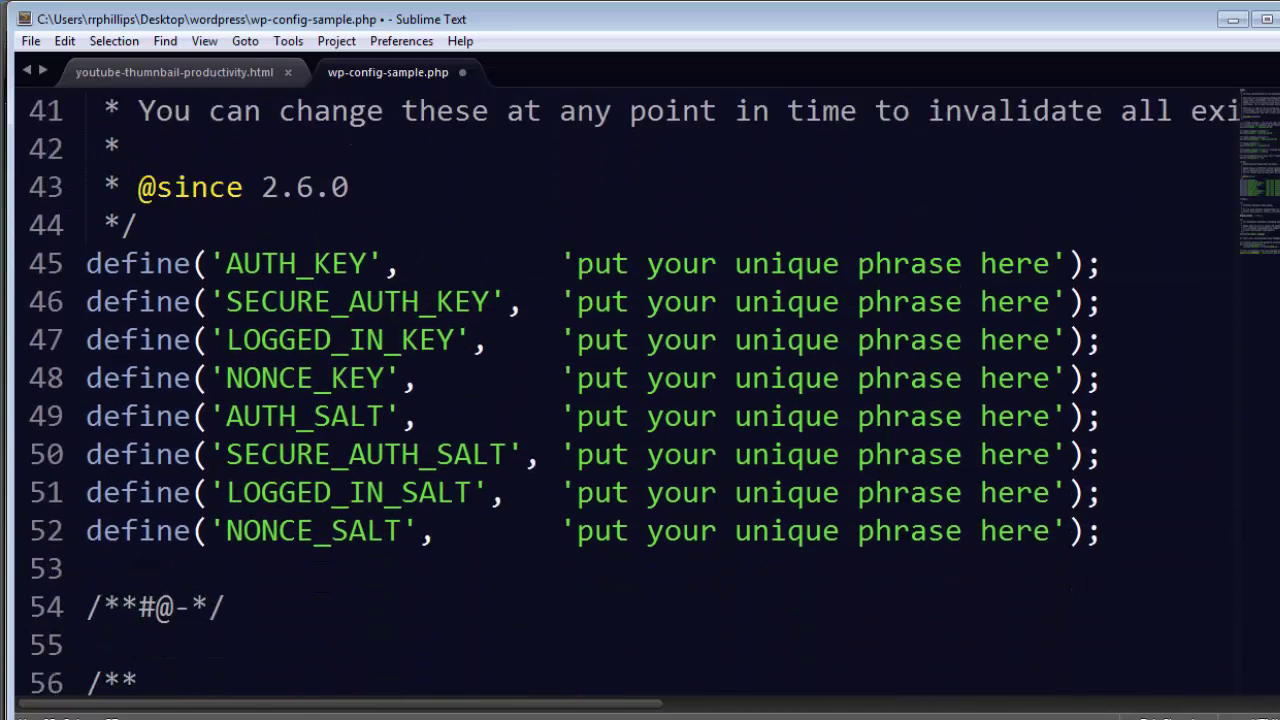
{"action": "scroll", "coordinate": [635, 392], "scroll_direction": "up", "scroll_amount": 2}
{"action": "scroll", "coordinate": [635, 392], "scroll_direction": "down", "scroll_amount": 2}
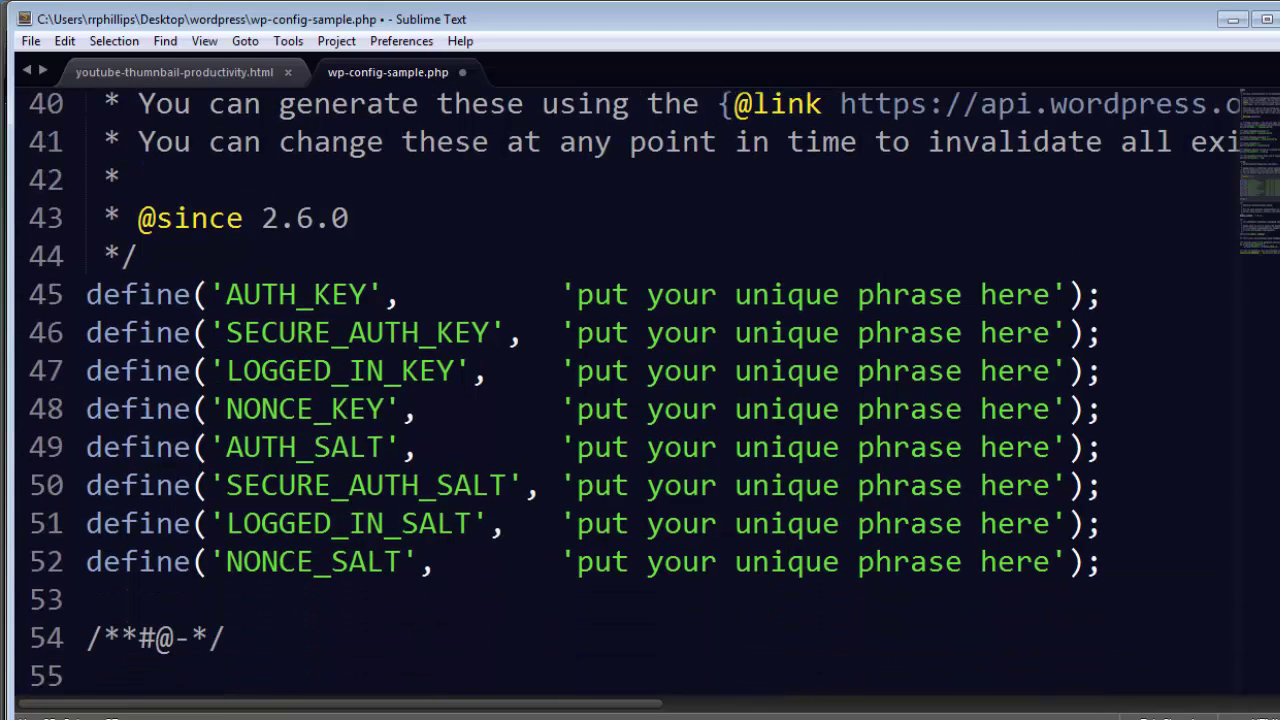
{"action": "key", "text": "ctrl+minus"}
{"action": "key", "text": "ctrl+minus"}
{"action": "key", "text": "ctrl+minus"}
{"action": "key", "text": "ctrl+minus"}
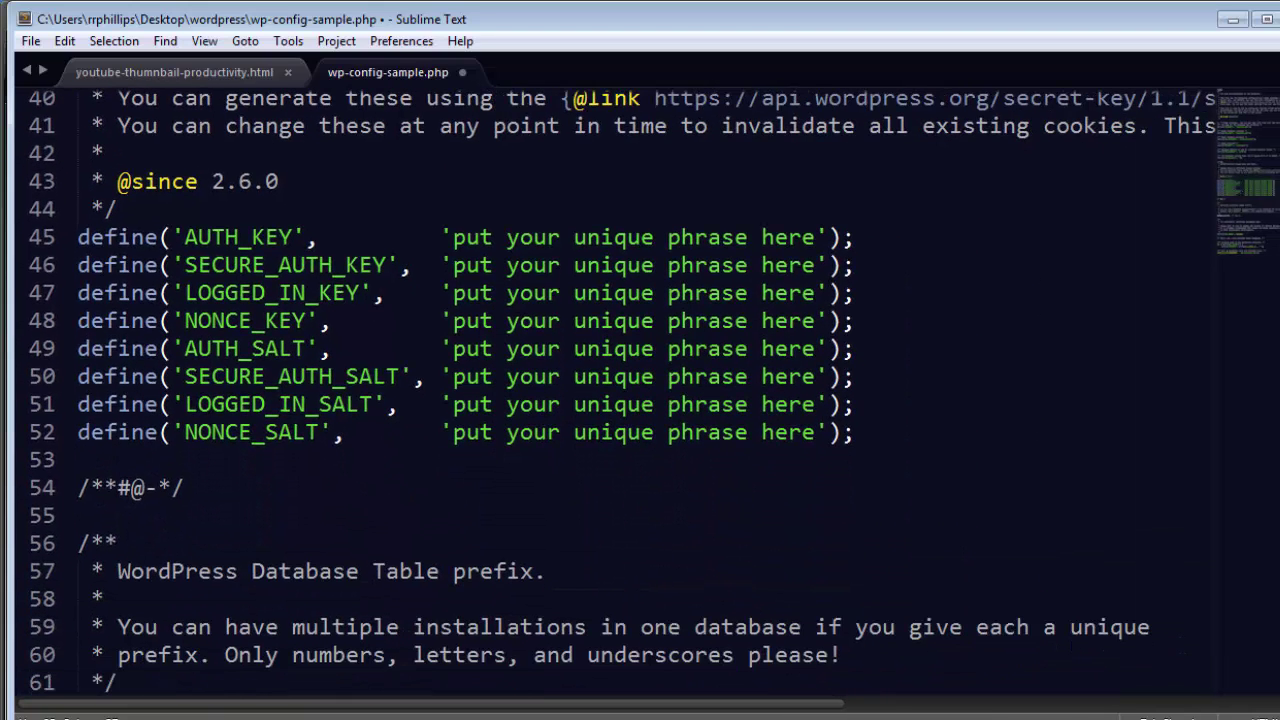
{"action": "scroll", "coordinate": [640, 390], "scroll_direction": "up", "scroll_amount": 2}
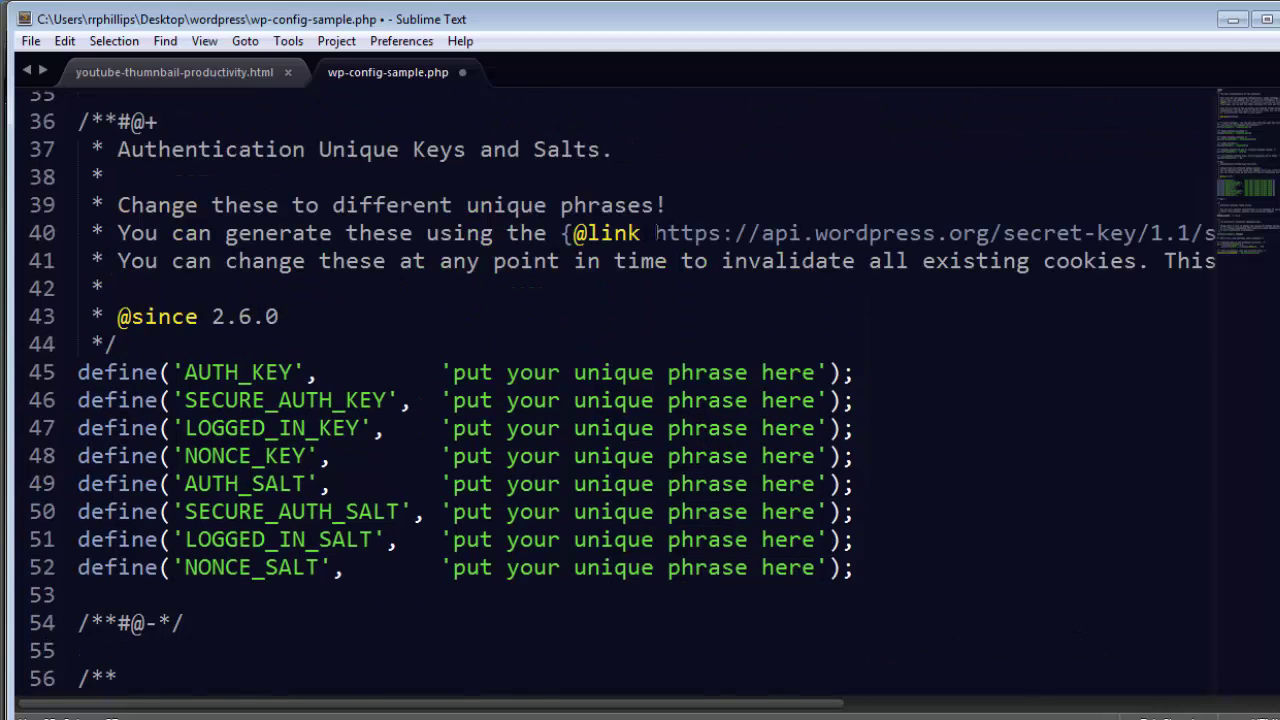
{"action": "key", "text": "ctrl+minus"}
{"action": "key", "text": "ctrl+minus"}
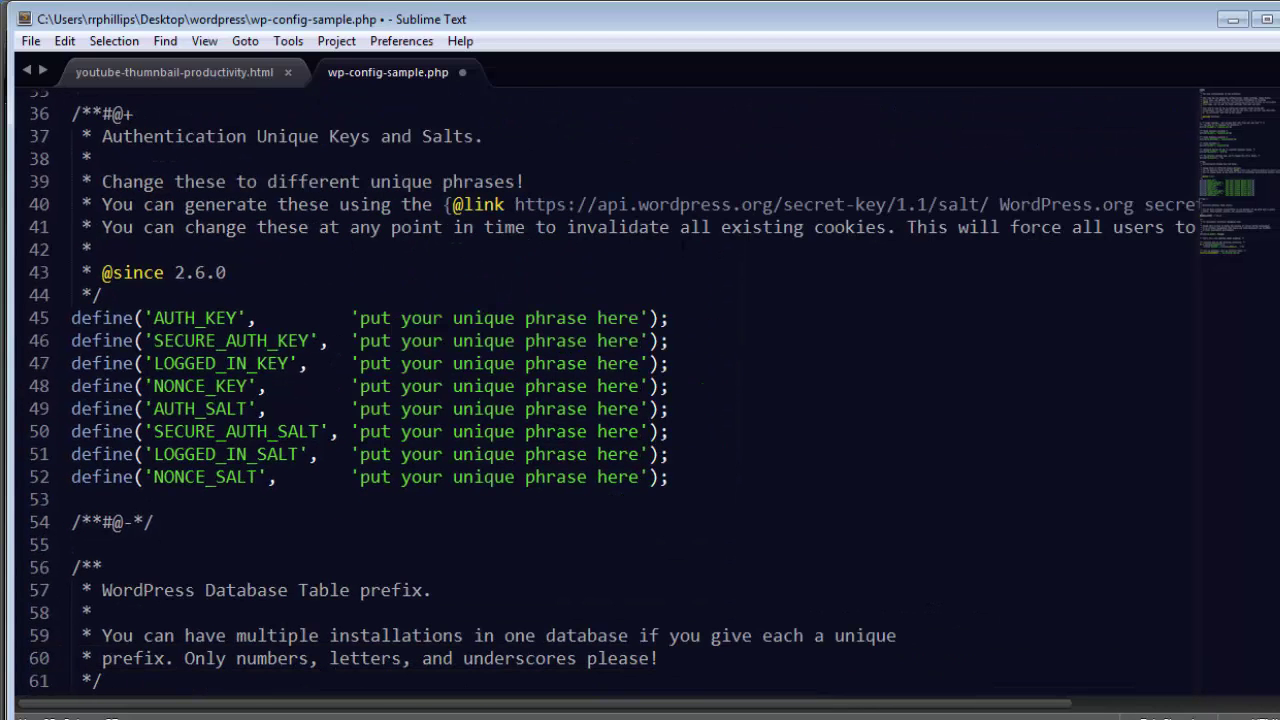
{"action": "key", "text": "ctrl+minus"}
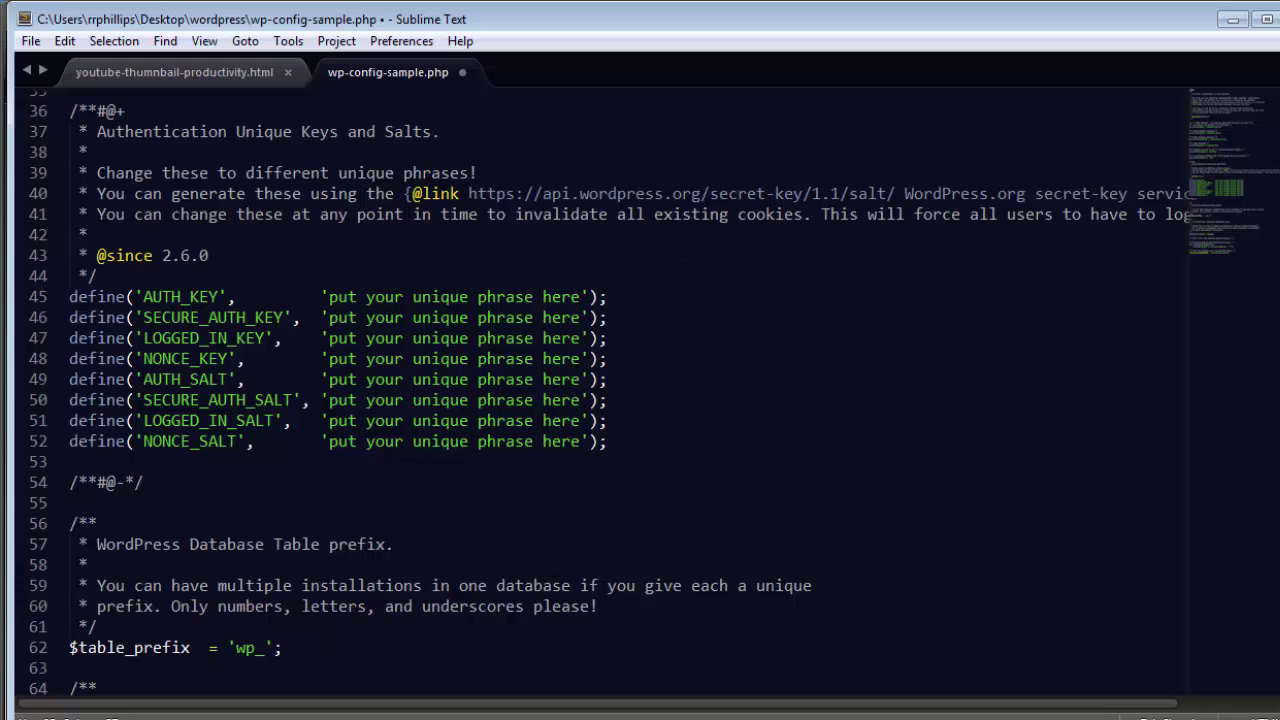
{"action": "left_click_drag", "start_coordinate": [468, 193], "coordinate": [848, 193]}
{"action": "key", "text": "ctrl+c"}
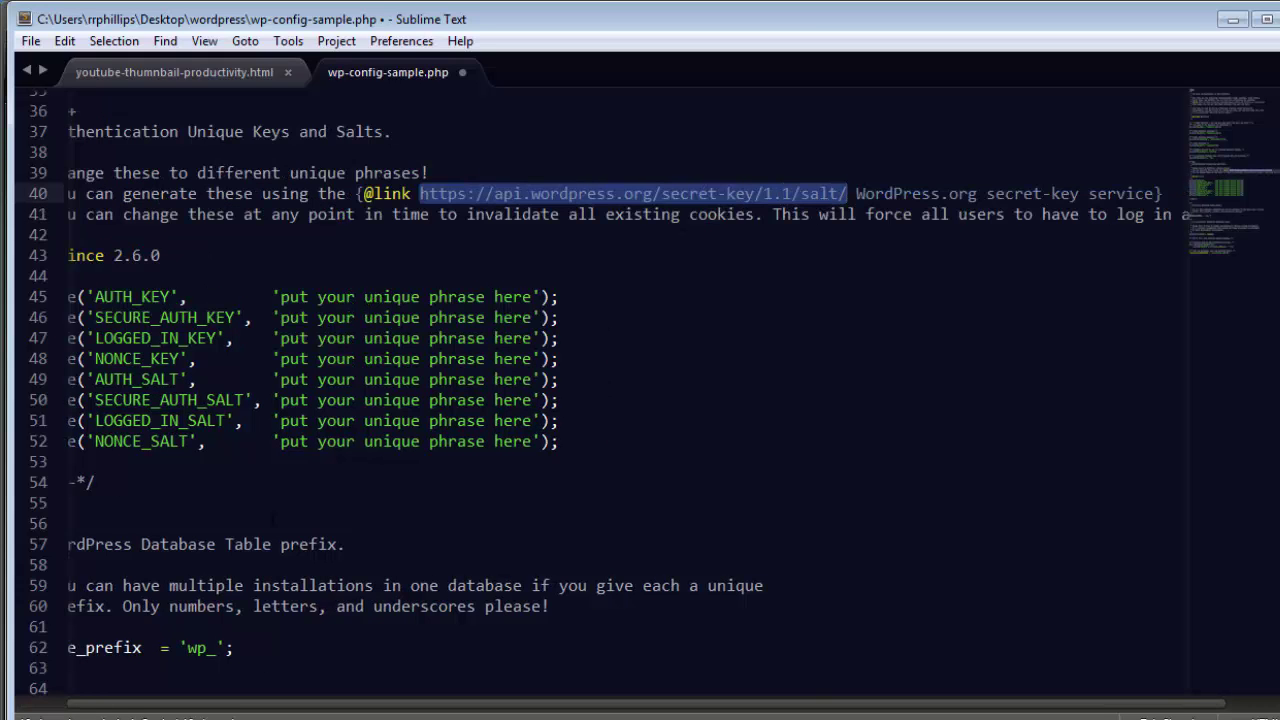
- Load the secret-key URL in Chrome and copy all eight generated key and salt define lines
{"action": "key", "text": "alt+Tab"}
{"action": "left_click", "coordinate": [430, 60]}
{"action": "key", "text": "ctrl+v"}
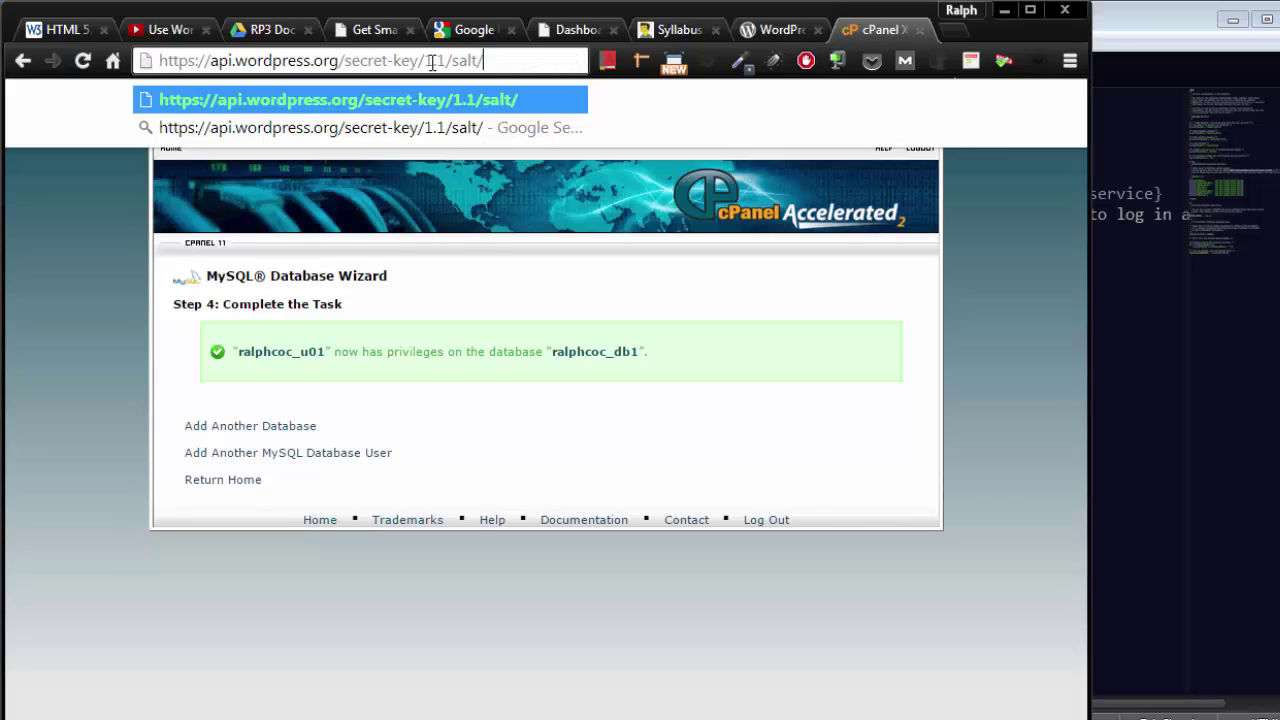
{"action": "key", "text": "Return"}
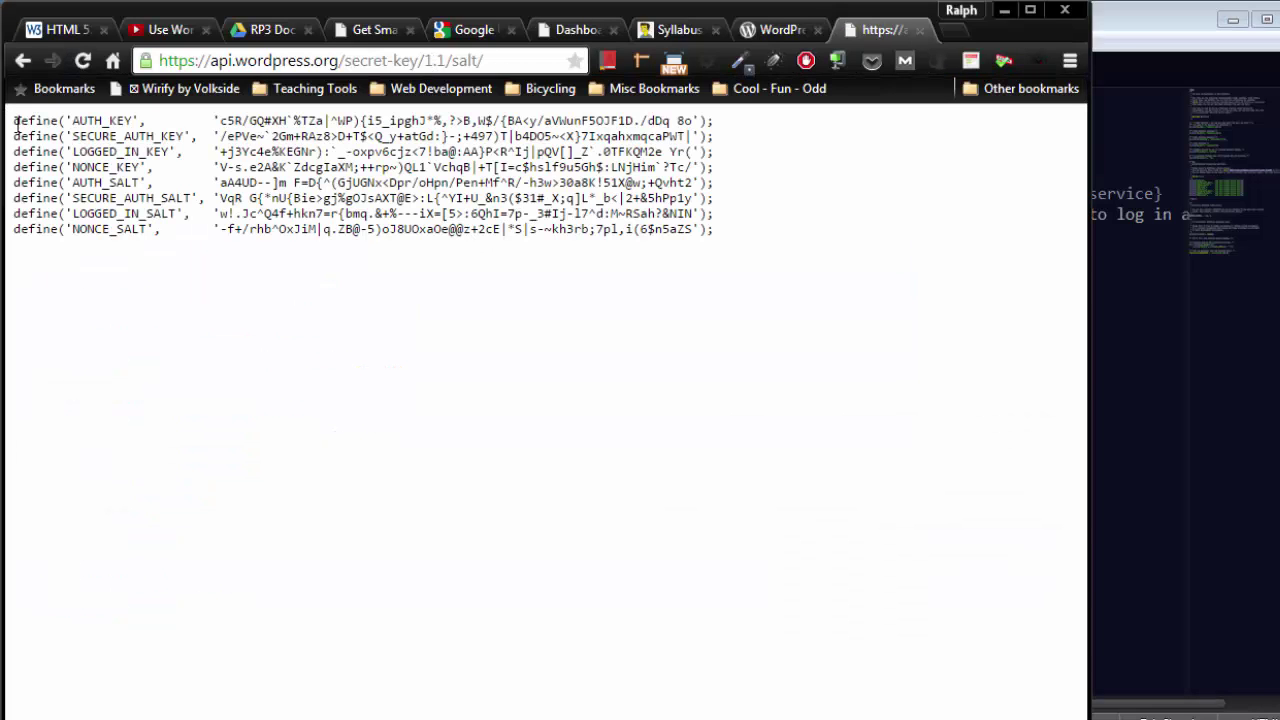
{"action": "left_click_drag", "start_coordinate": [14, 122], "coordinate": [732, 236]}
{"action": "key", "text": "ctrl+c"}
{"action": "key", "text": "alt+Tab"}
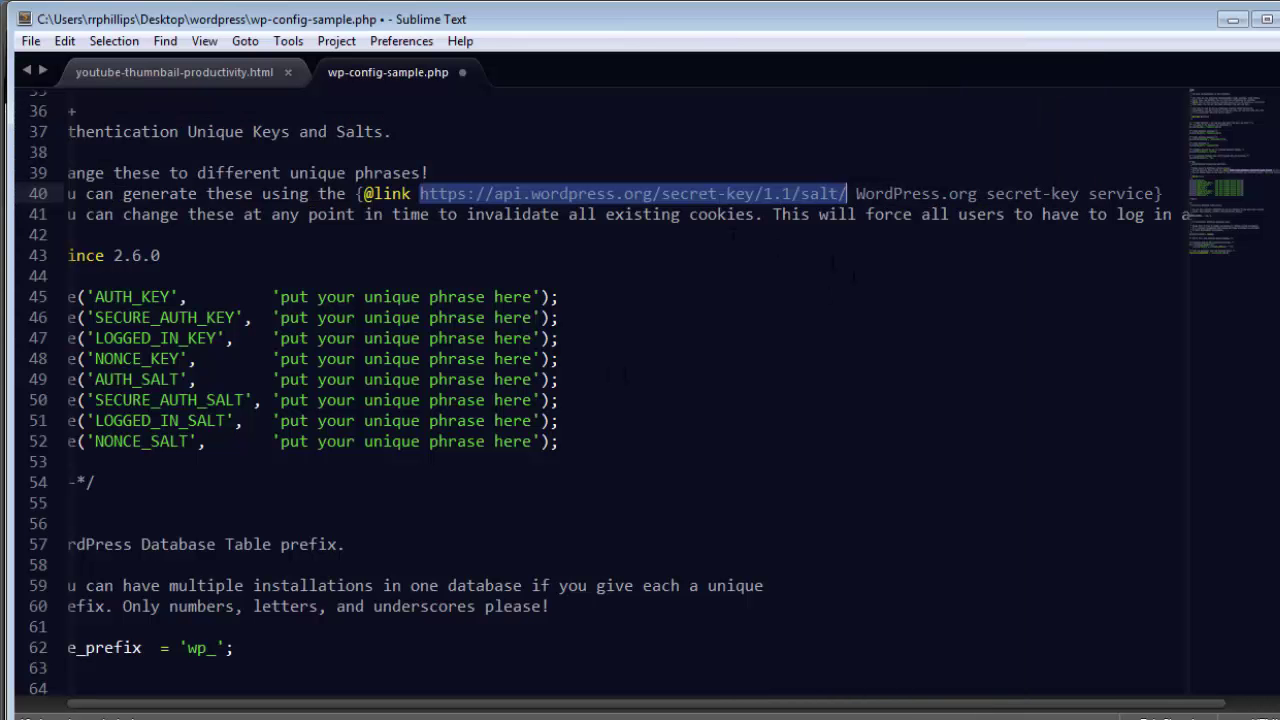
- Replace the placeholder keys on lines 45–52 with the generated ones and save as wp-config.php
{"action": "left_click_drag", "start_coordinate": [58, 294], "coordinate": [607, 441]}
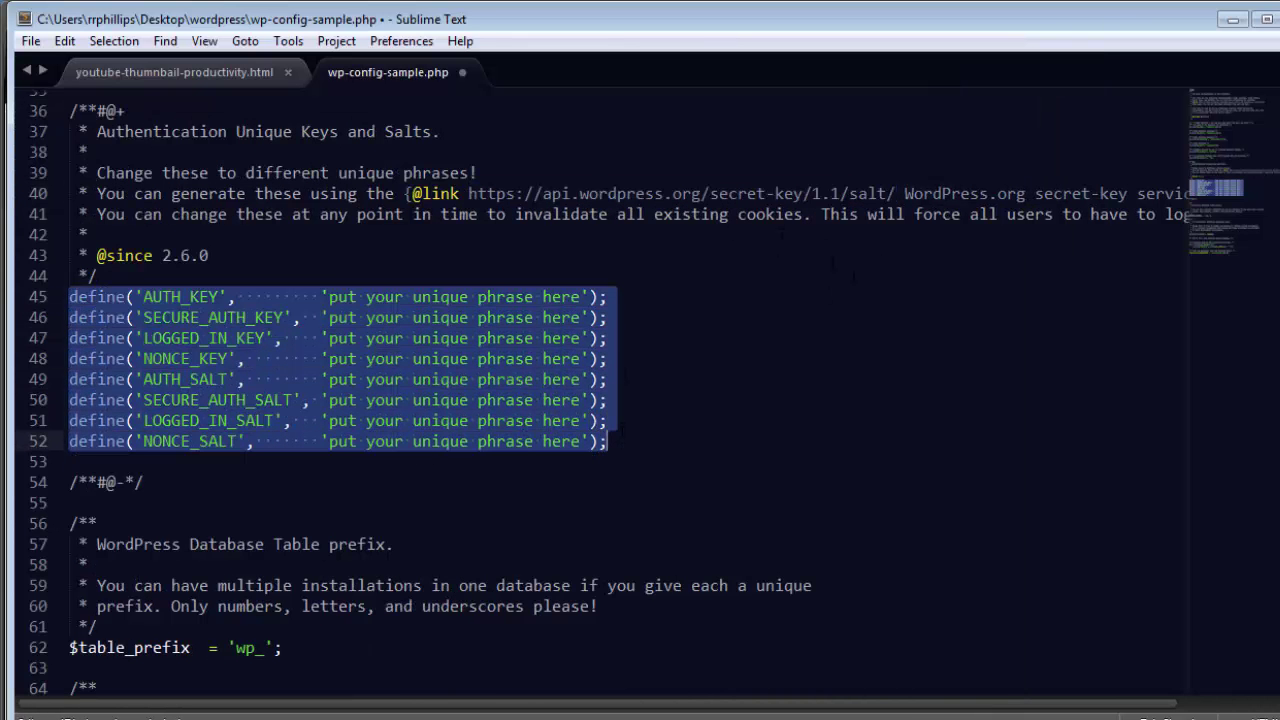
{"action": "key", "text": "ctrl+v"}
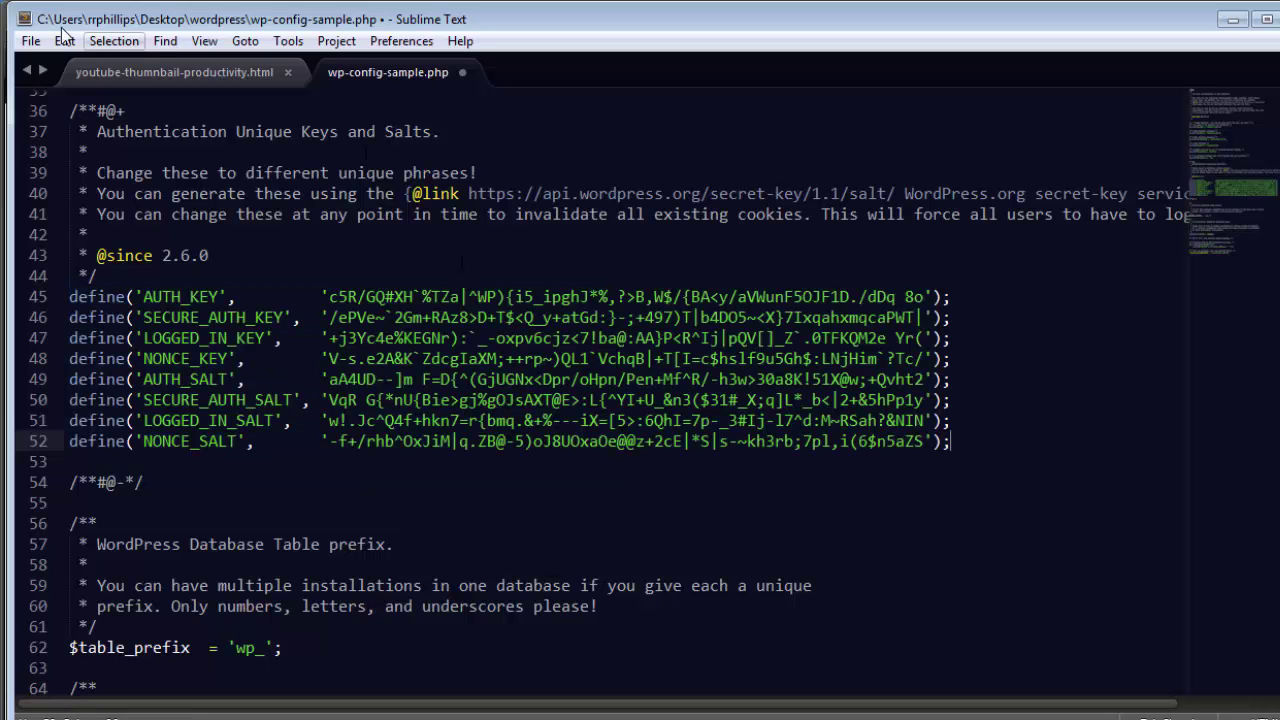
{"action": "left_click", "coordinate": [31, 41]}
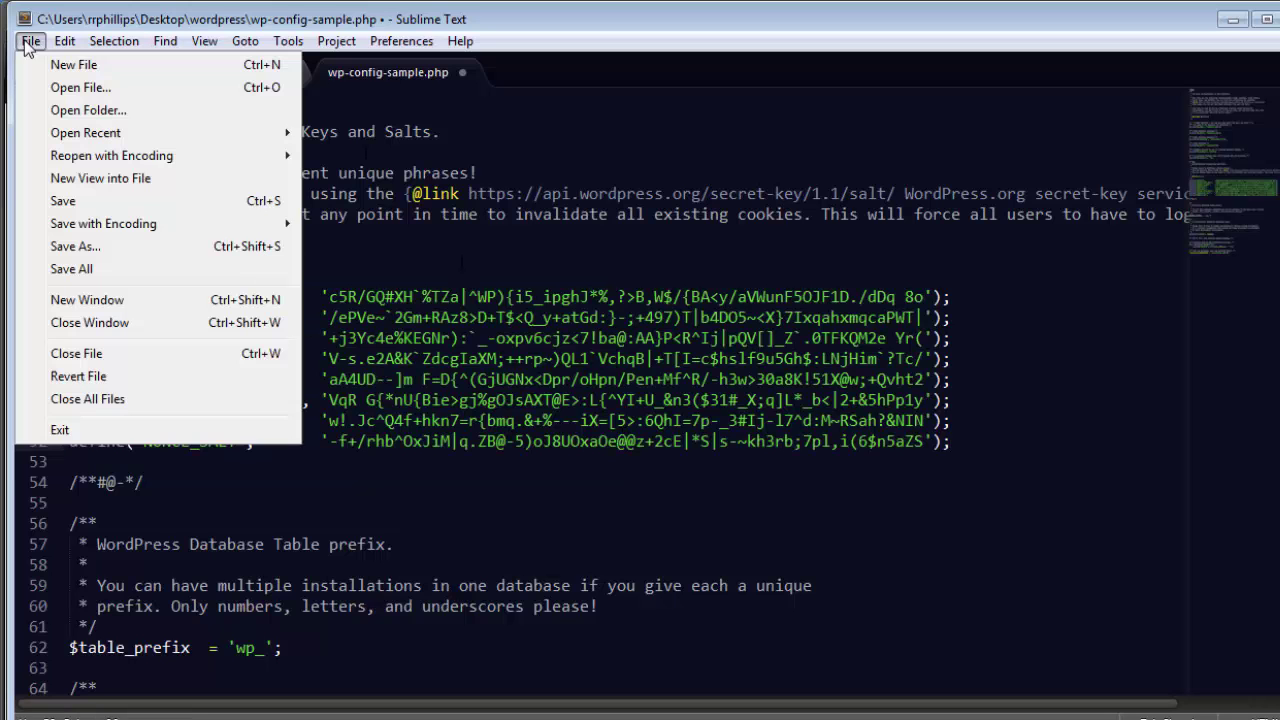
{"action": "left_click", "coordinate": [106, 250]}
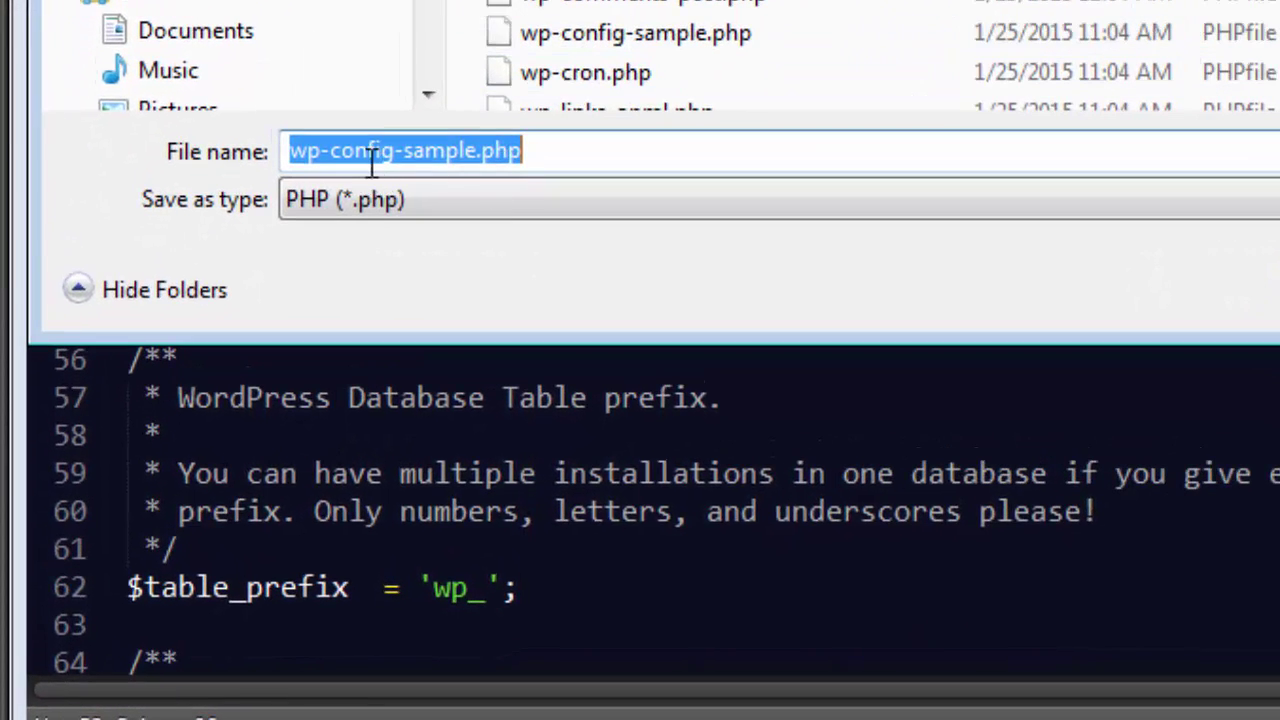
{"action": "left_click", "coordinate": [470, 150]}
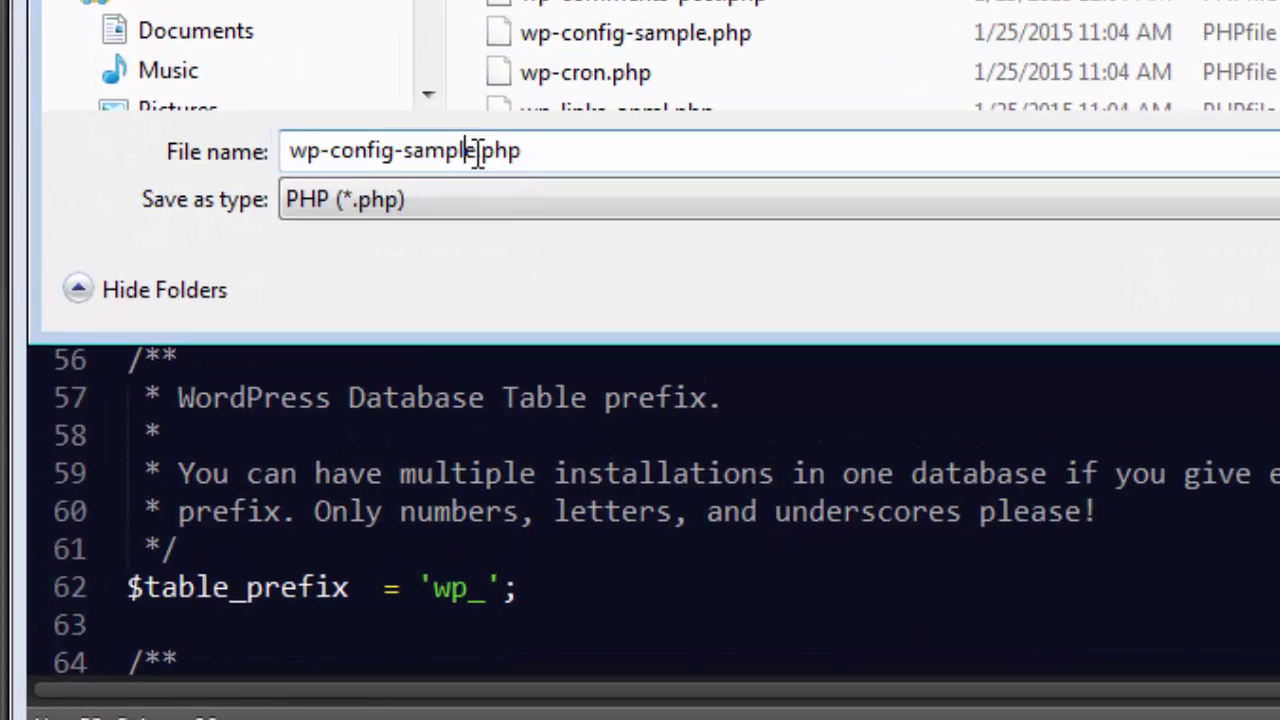
{"action": "key", "text": "BackSpace"}
{"action": "key", "text": "BackSpace"}
{"action": "key", "text": "BackSpace"}
{"action": "key", "text": "BackSpace"}
{"action": "key", "text": "BackSpace"}
{"action": "key", "text": "BackSpace"}
{"action": "key", "text": "BackSpace"}
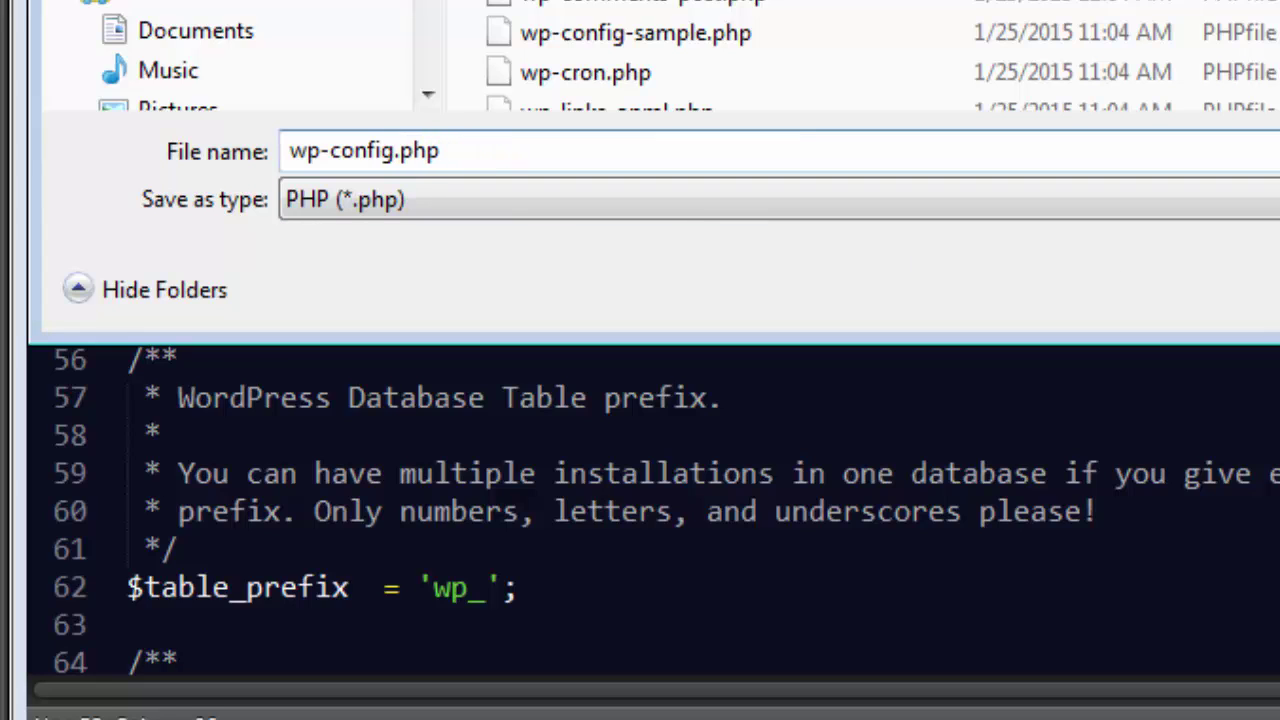
{"action": "key", "text": "Return"}
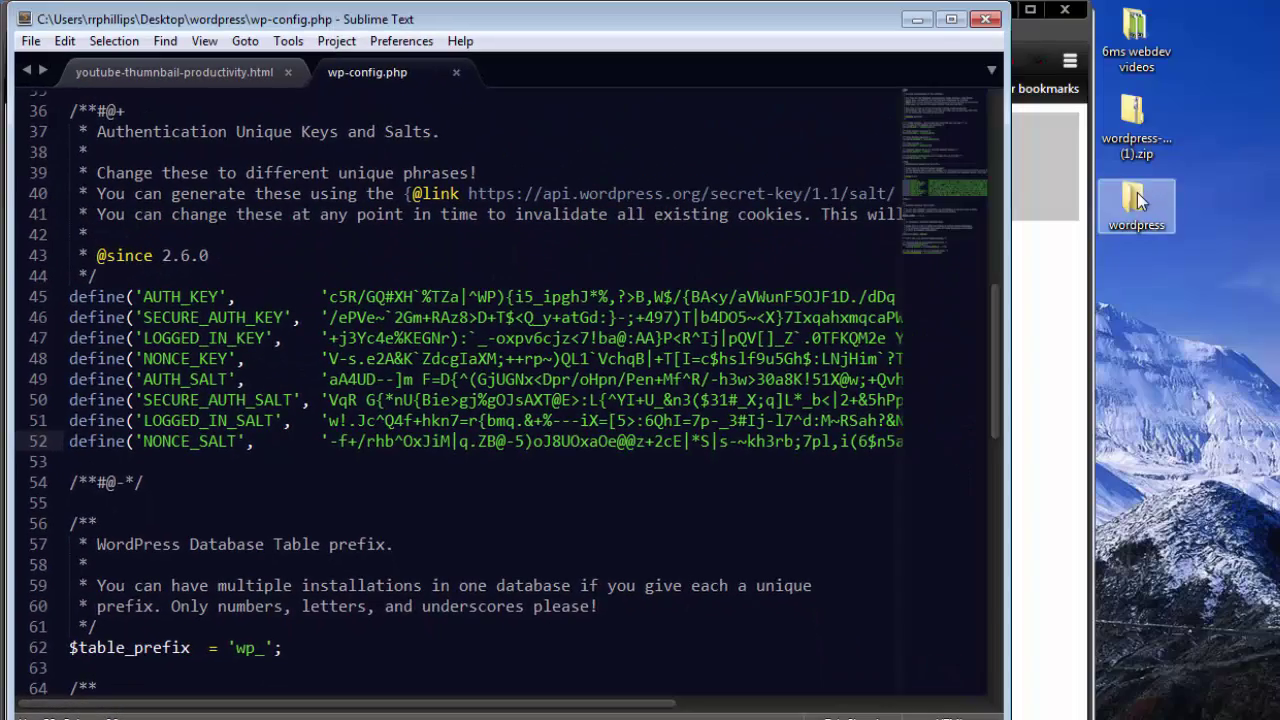
- Open the desktop wordpress folder, delete wp-config-sample.php, and move the window to the right
{"action": "double_click", "coordinate": [1137, 200]}
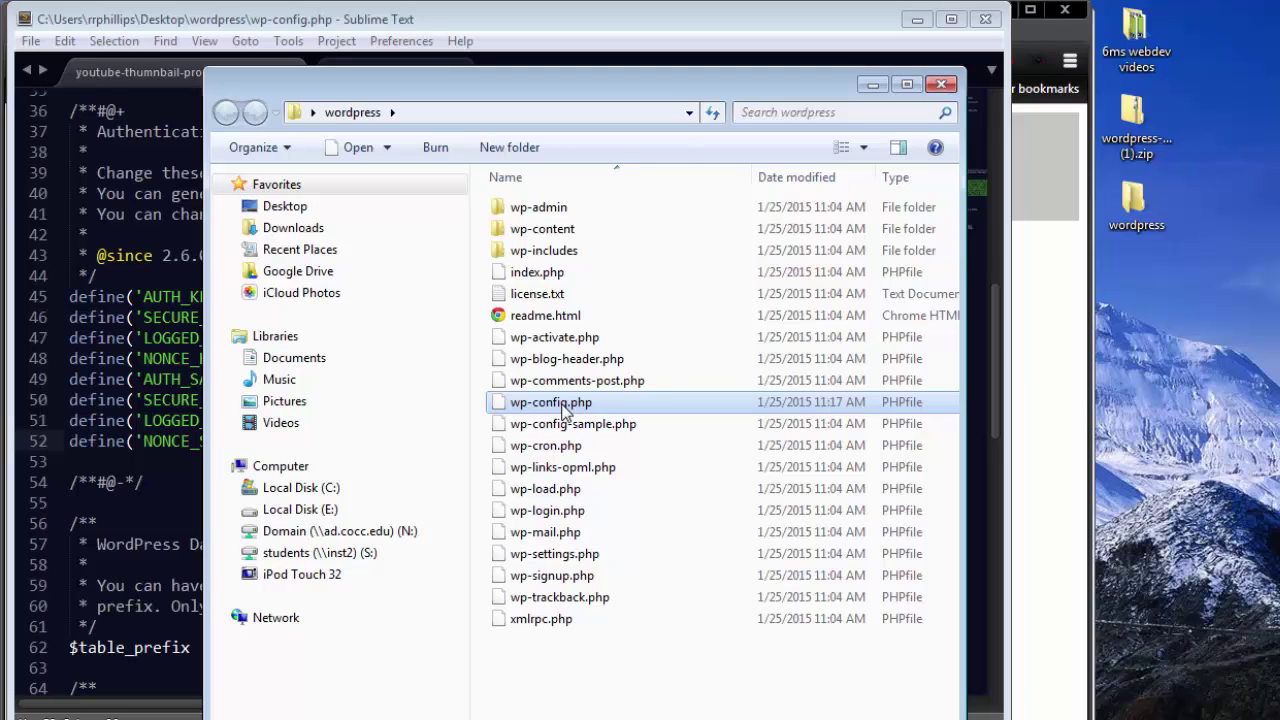
{"action": "key", "text": "Delete"}
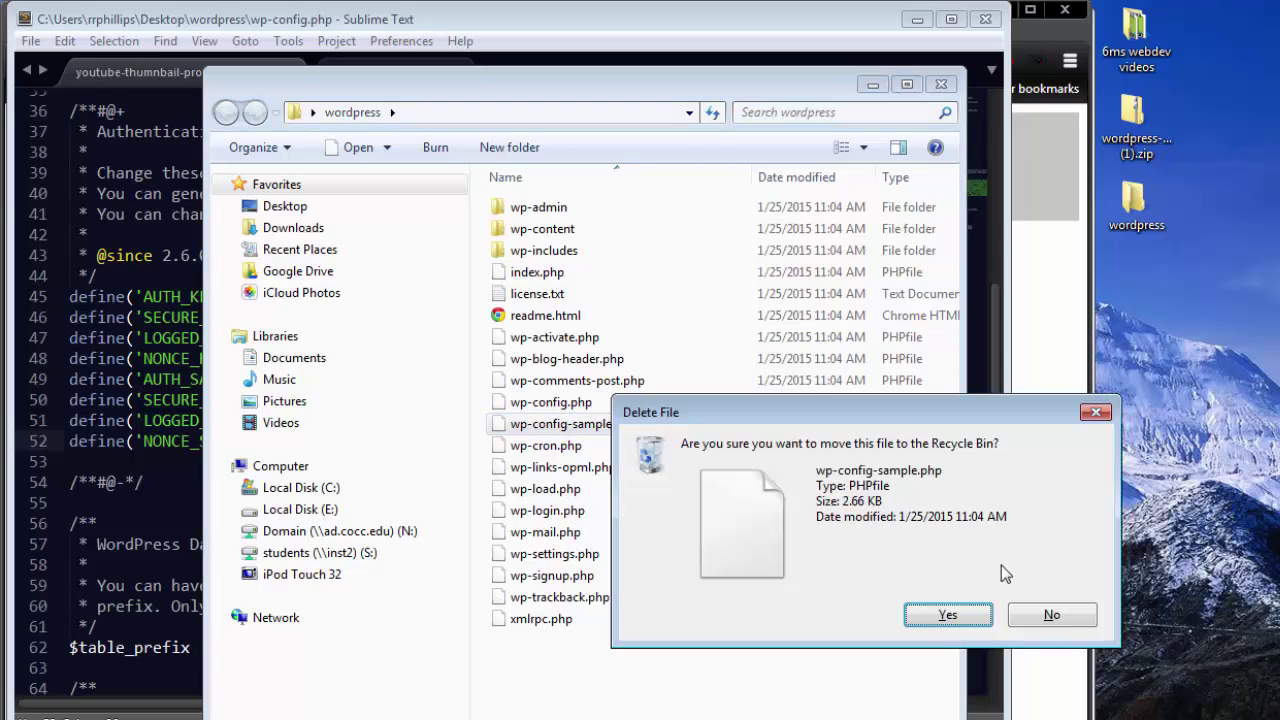
{"action": "left_click", "coordinate": [975, 615]}
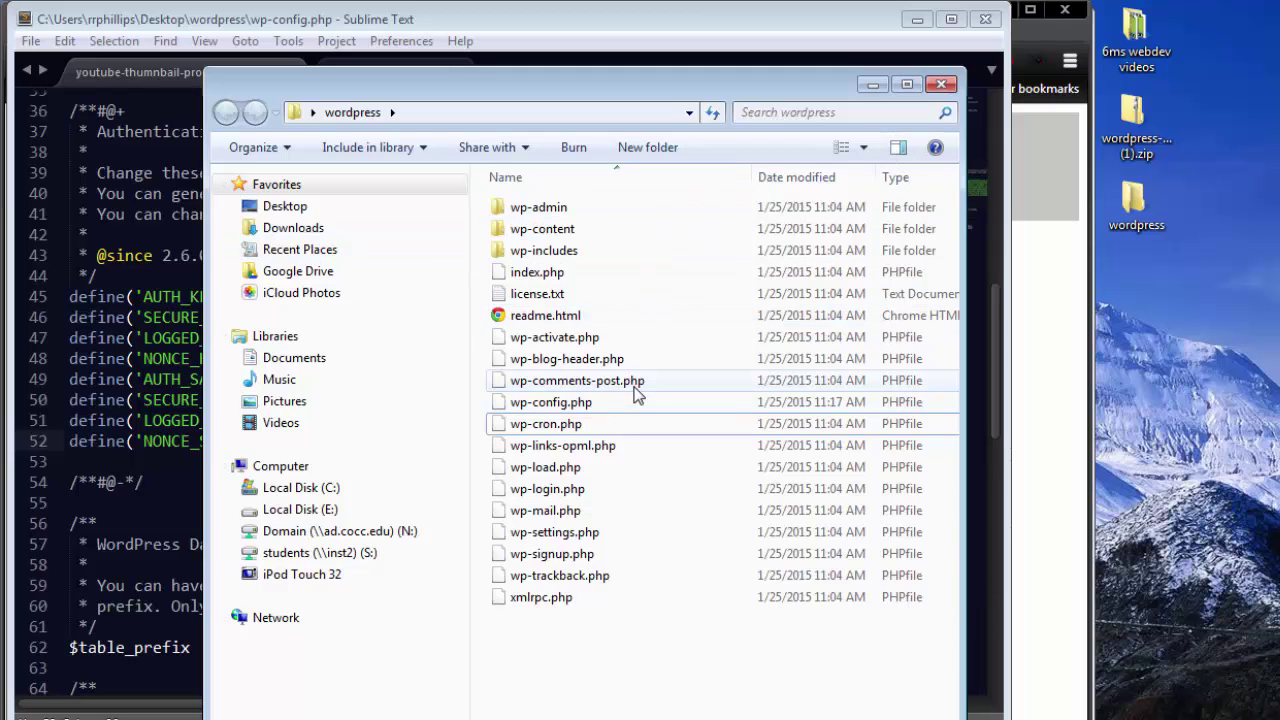
{"action": "left_click_drag", "start_coordinate": [690, 90], "coordinate": [1001, 60]}
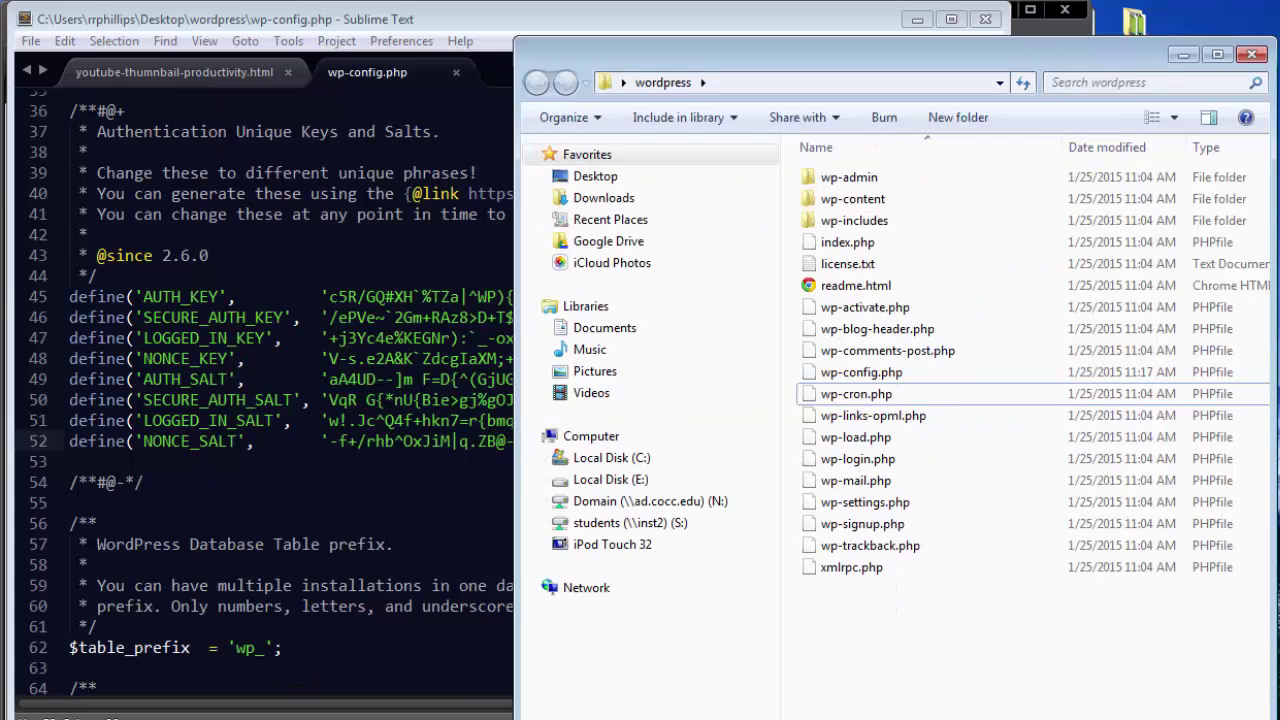
- Place FileZilla beside Explorer and upload everything from wp-admin through xmlrpc.php to the remote wordpress folder
{"action": "key", "text": "alt+Tab"}
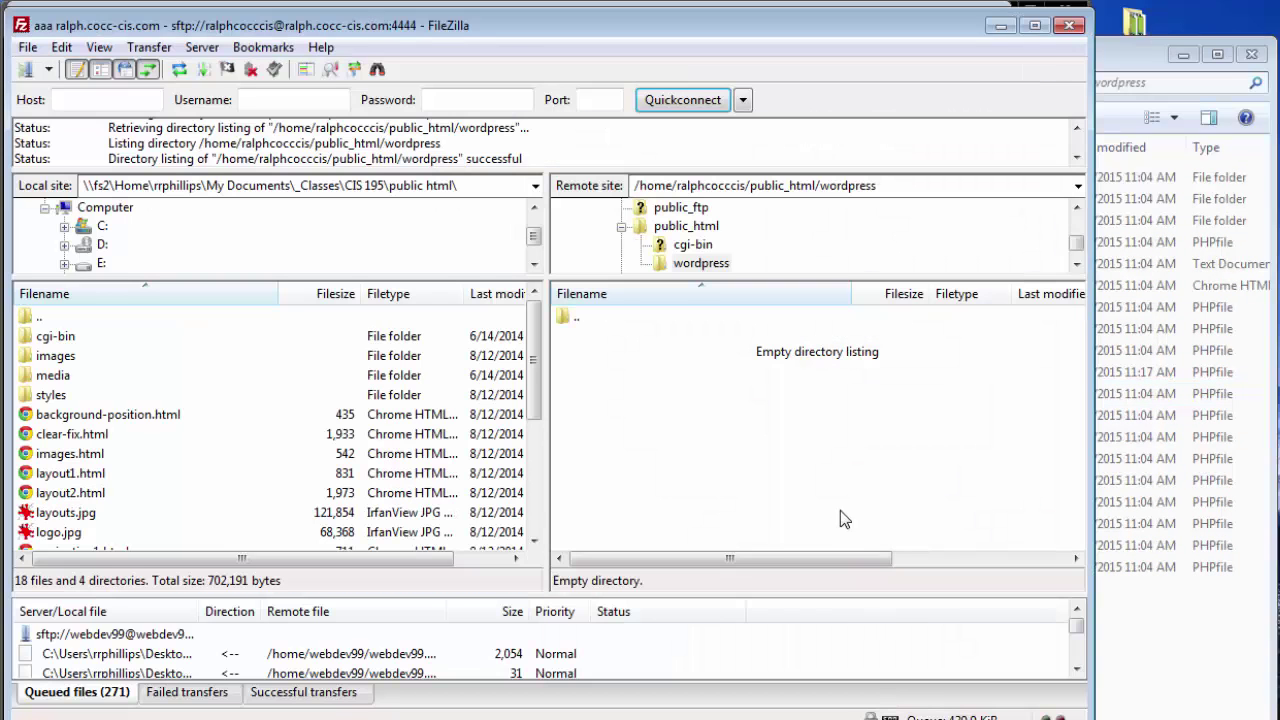
{"action": "left_click", "coordinate": [1100, 311]}
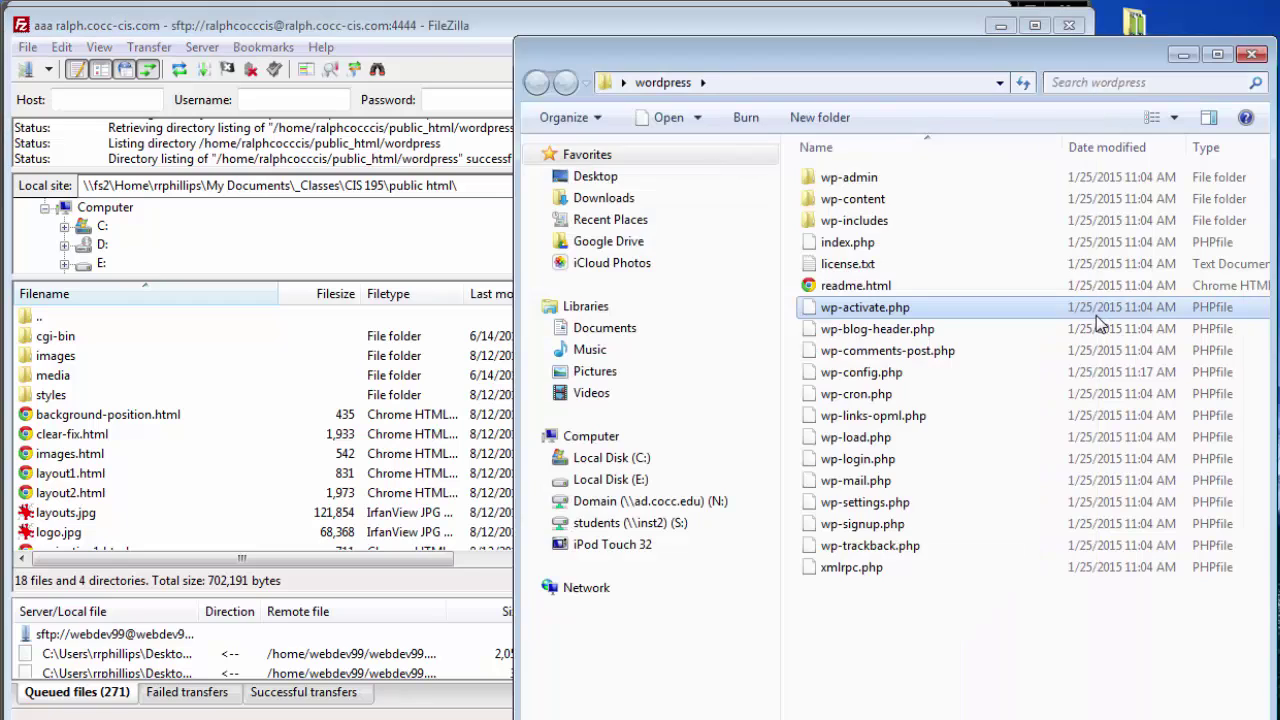
{"action": "left_click", "coordinate": [377, 262]}
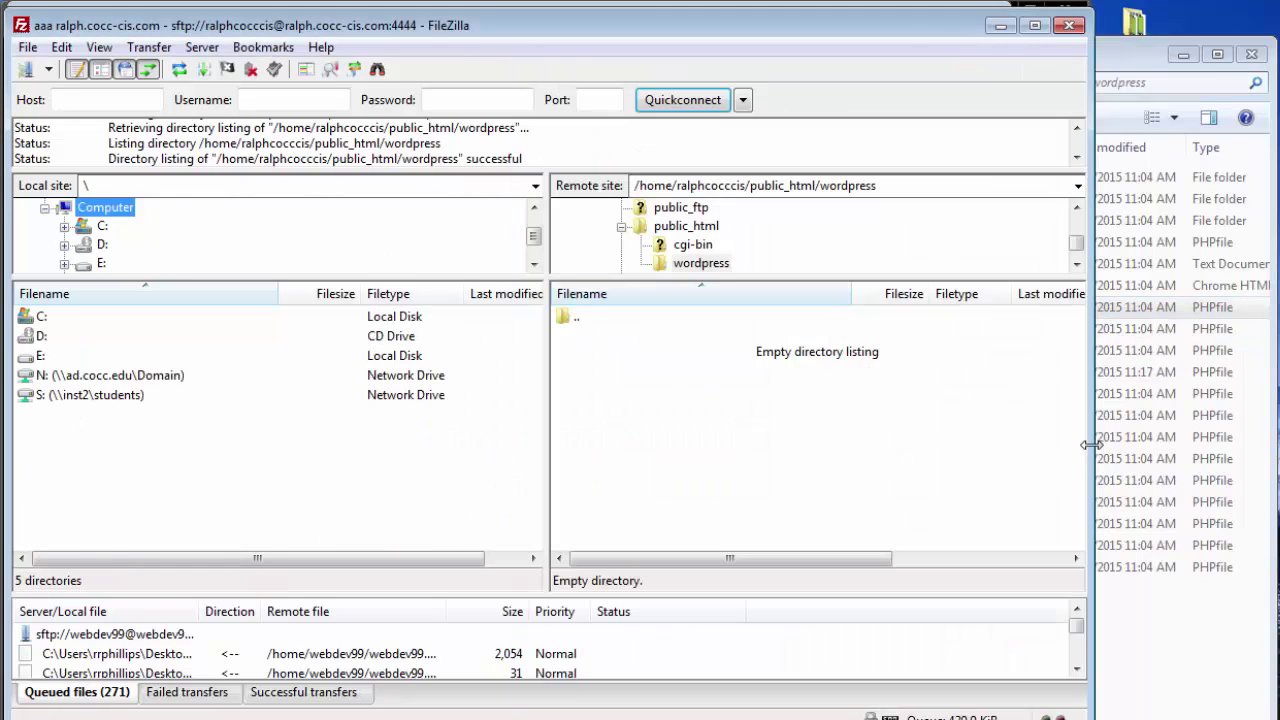
{"action": "left_click_drag", "start_coordinate": [1093, 455], "coordinate": [612, 465]}
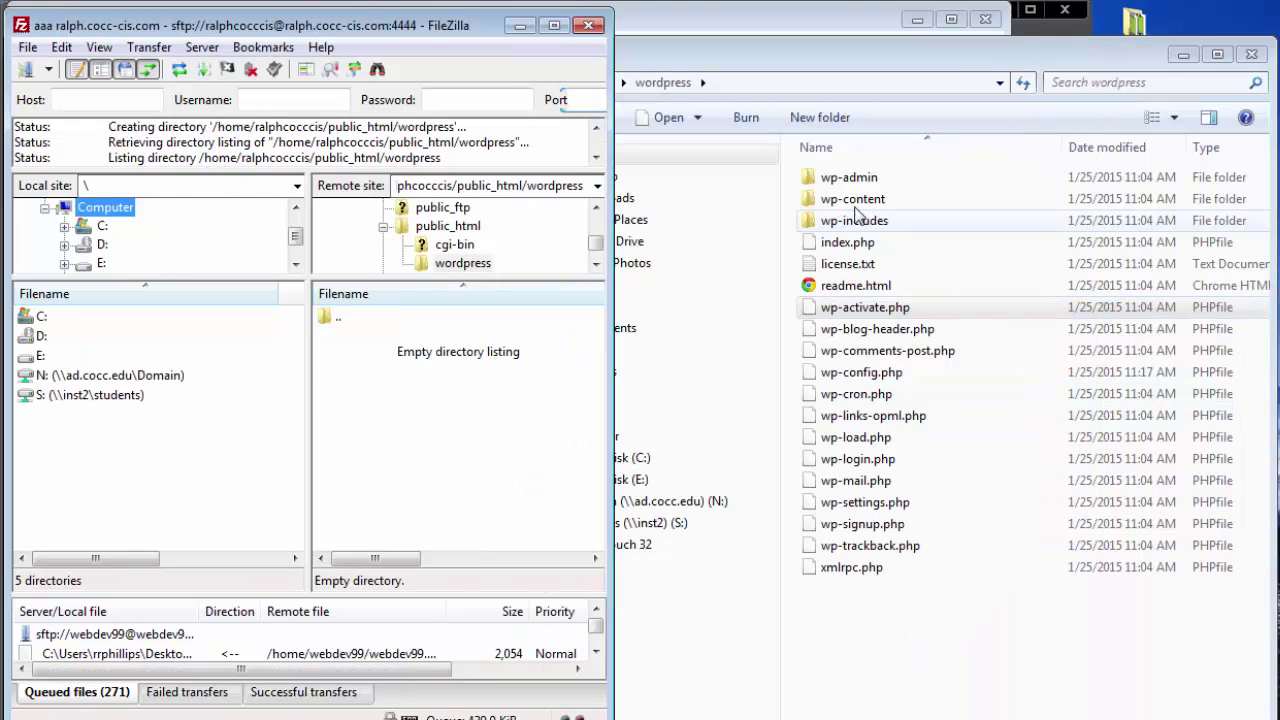
{"action": "left_click", "coordinate": [852, 178]}
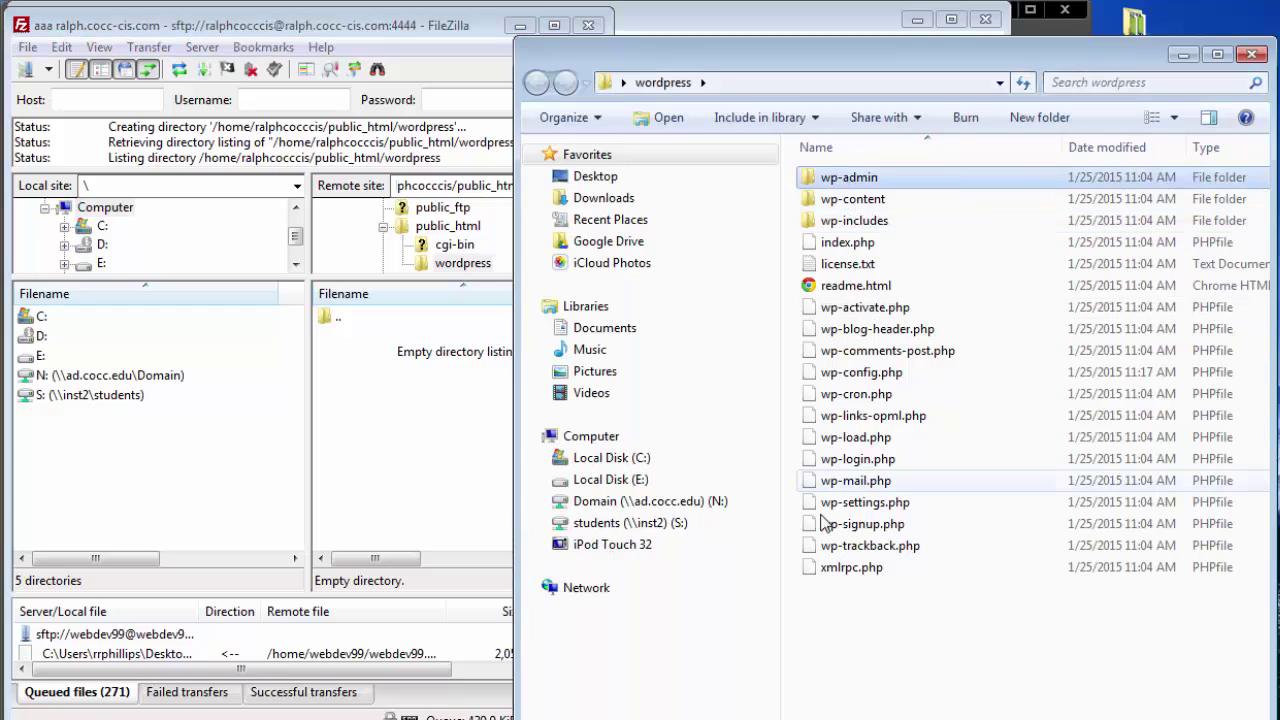
{"action": "left_click", "coordinate": [845, 570], "text": "shift"}
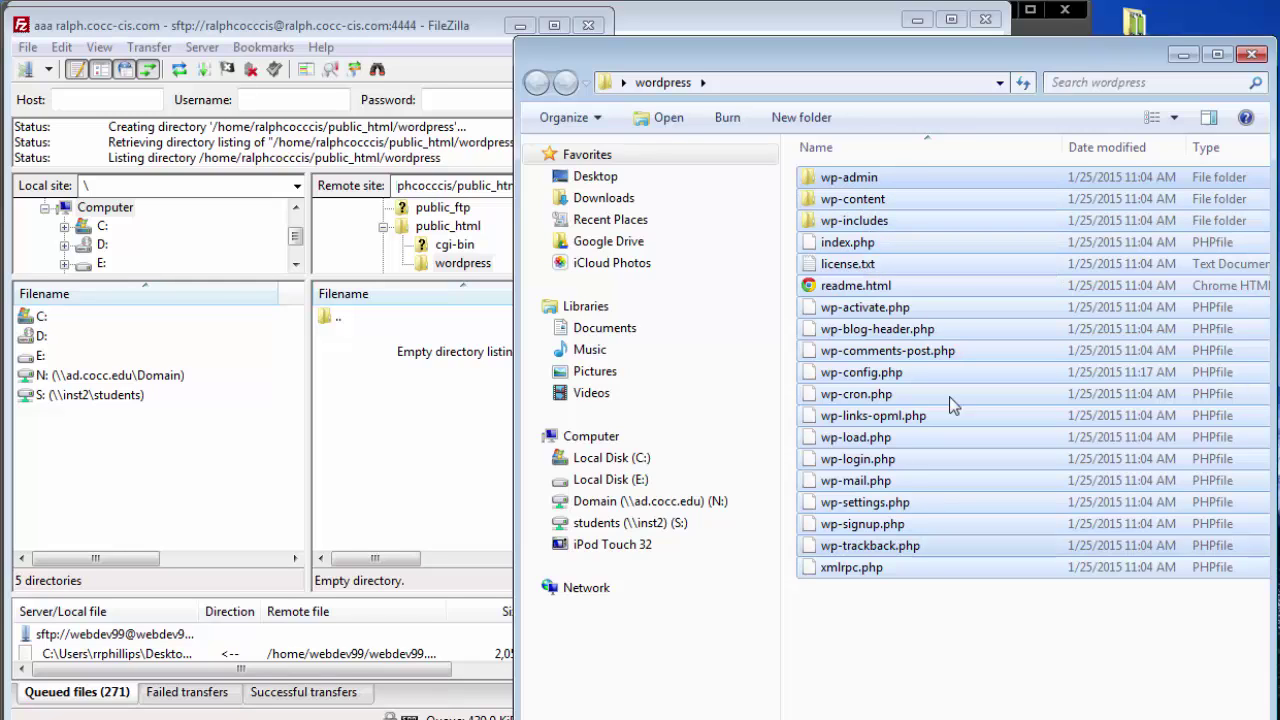
{"action": "left_click_drag", "start_coordinate": [878, 418], "coordinate": [440, 467]}
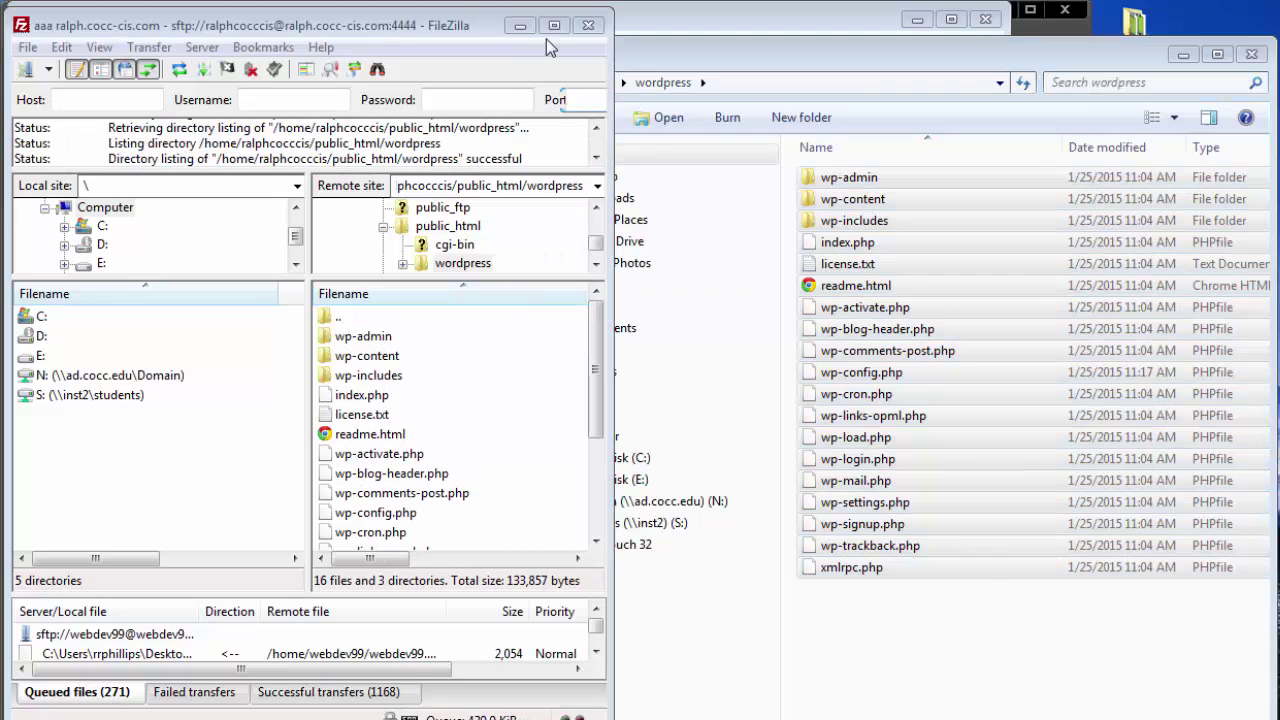
- Minimize FileZilla to bring the browser with the WordPress installer into view
{"action": "left_click", "coordinate": [522, 26]}
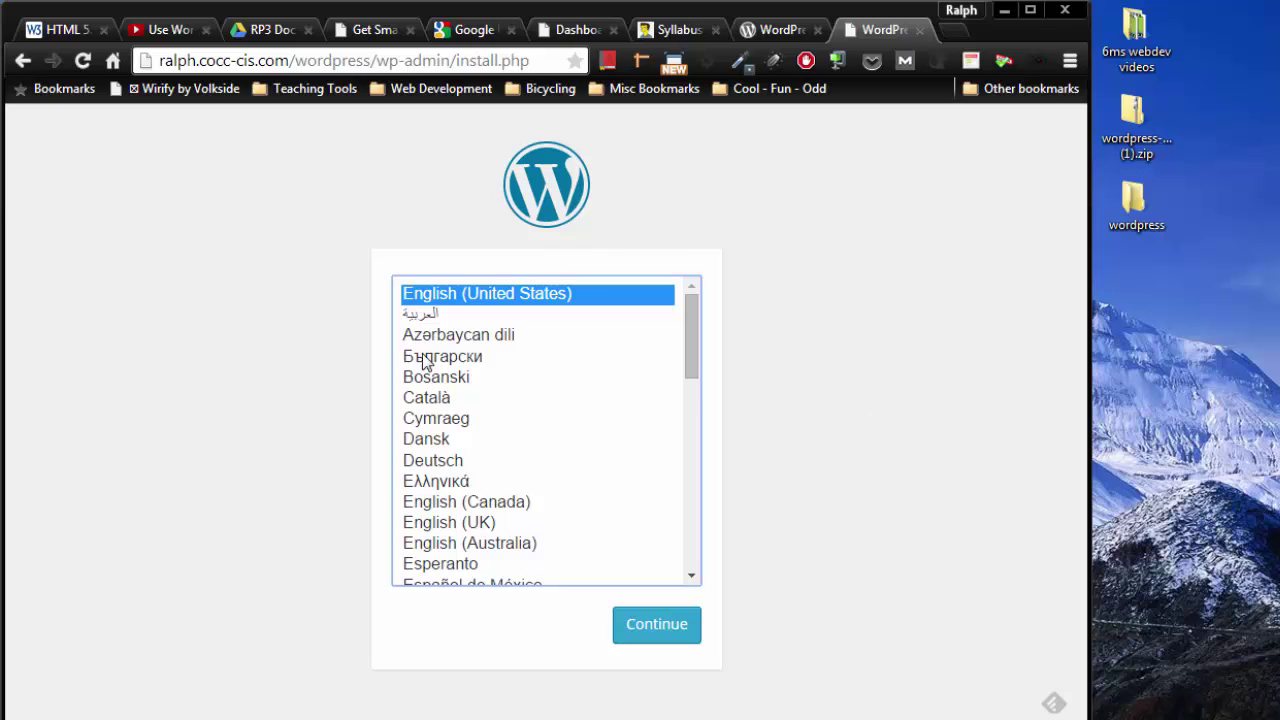
- Continue the installer in English (United States) and look over the empty Information needed form
{"action": "left_click", "coordinate": [648, 632]}
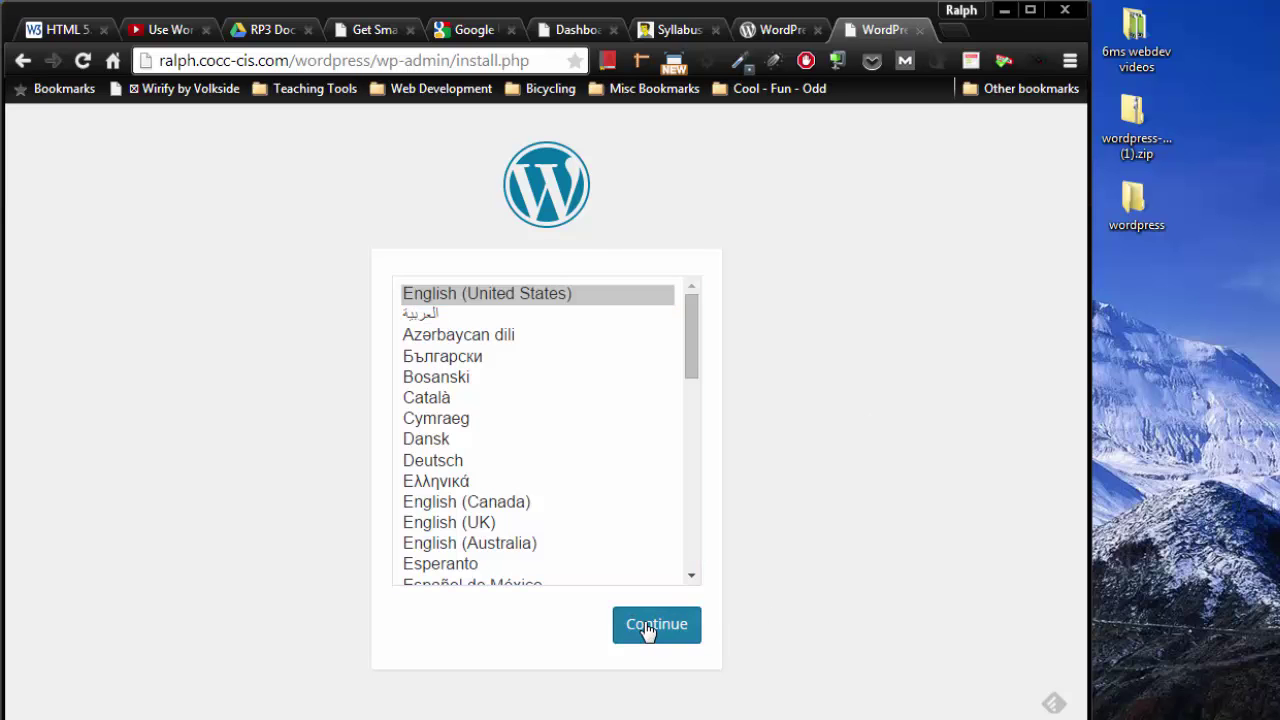
{"action": "scroll", "coordinate": [734, 523], "scroll_direction": "down", "scroll_amount": 4}
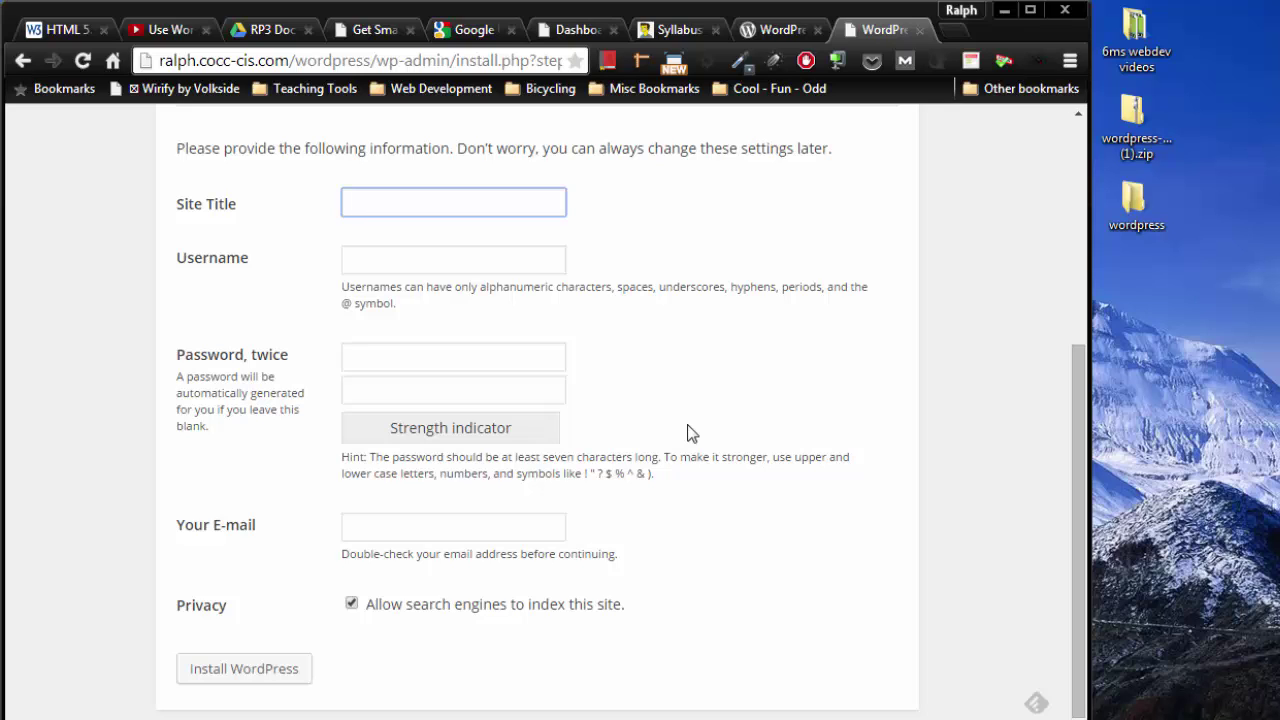
{"action": "scroll", "coordinate": [687, 433], "scroll_direction": "up", "scroll_amount": 4}
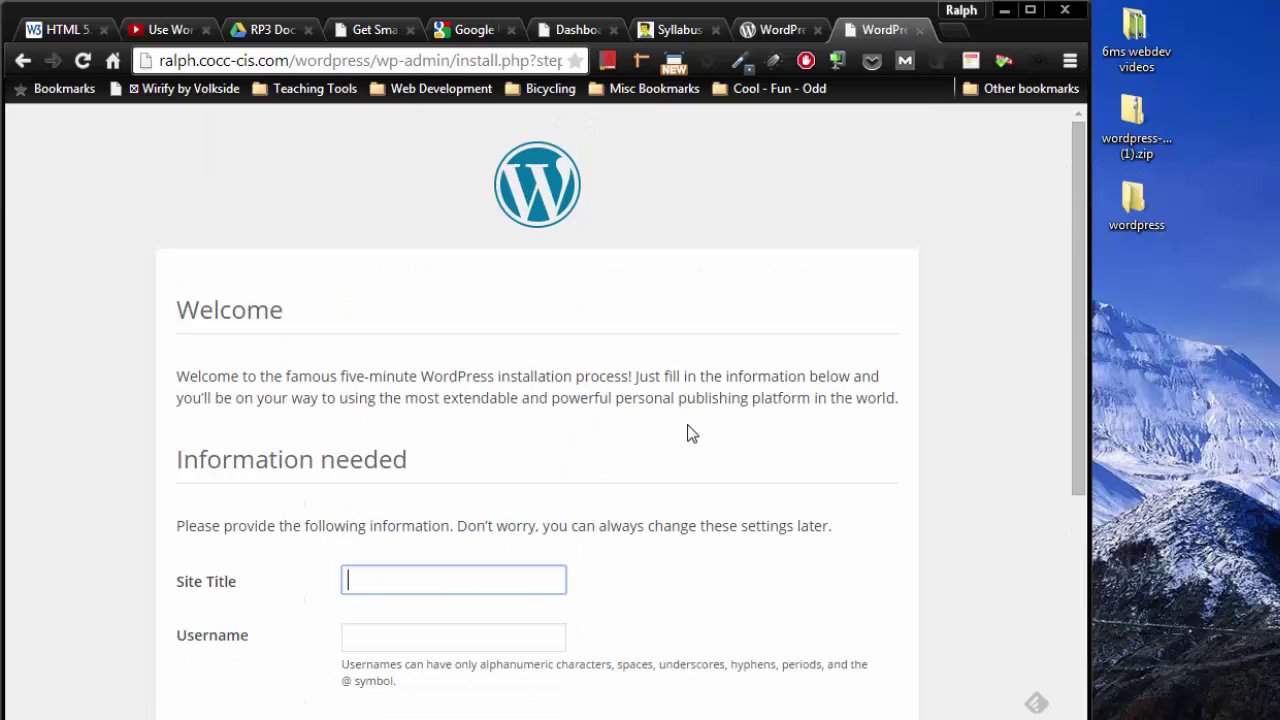